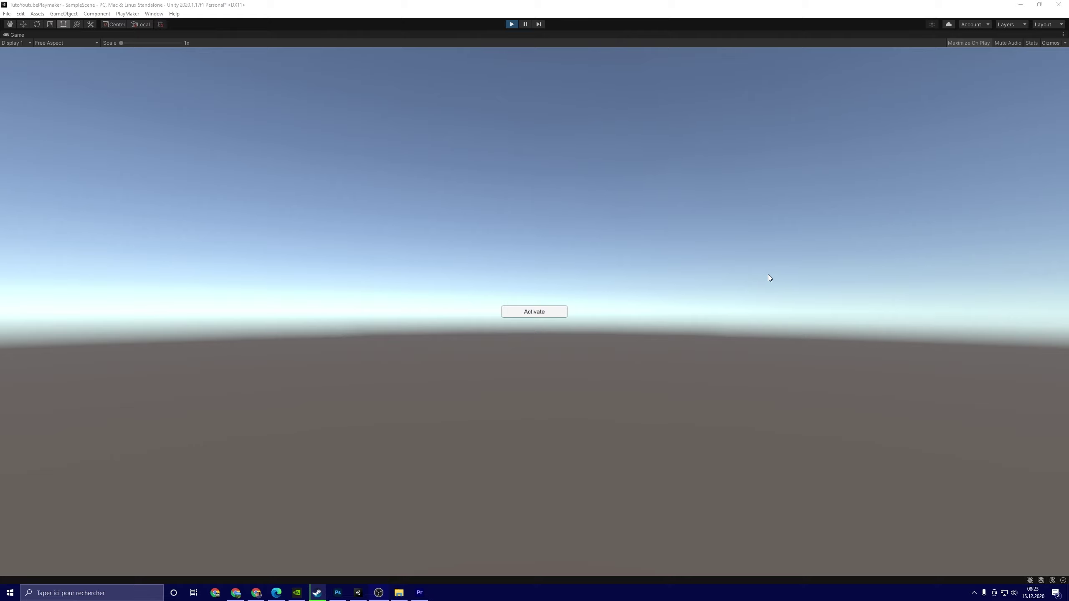
Test the Activate and deactivate button in the running game and exit play mode.
left_click(566, 311)
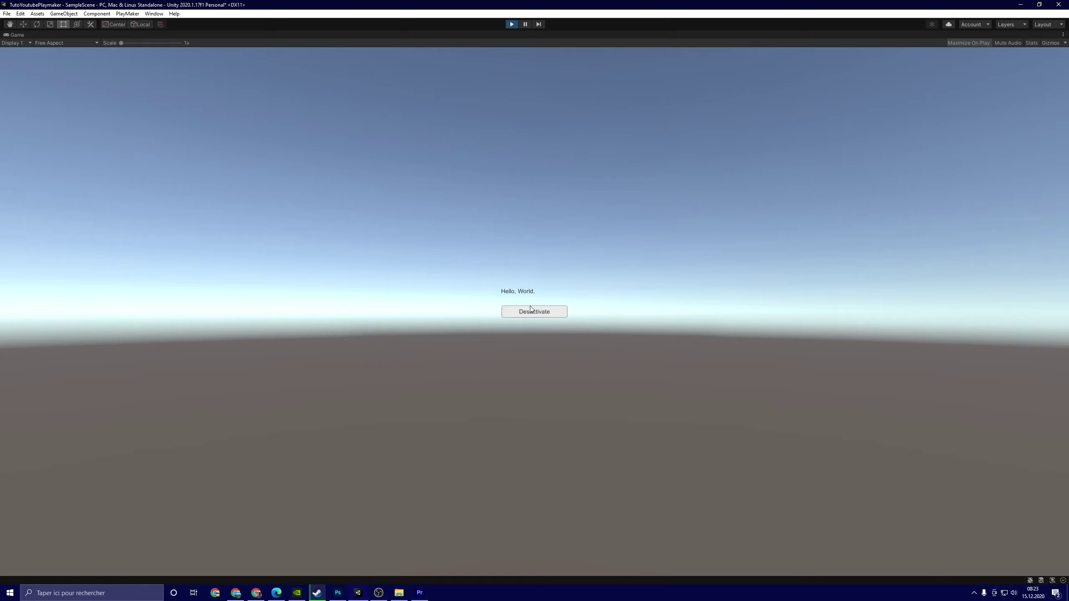
left_click(546, 315)
left_click(513, 26)
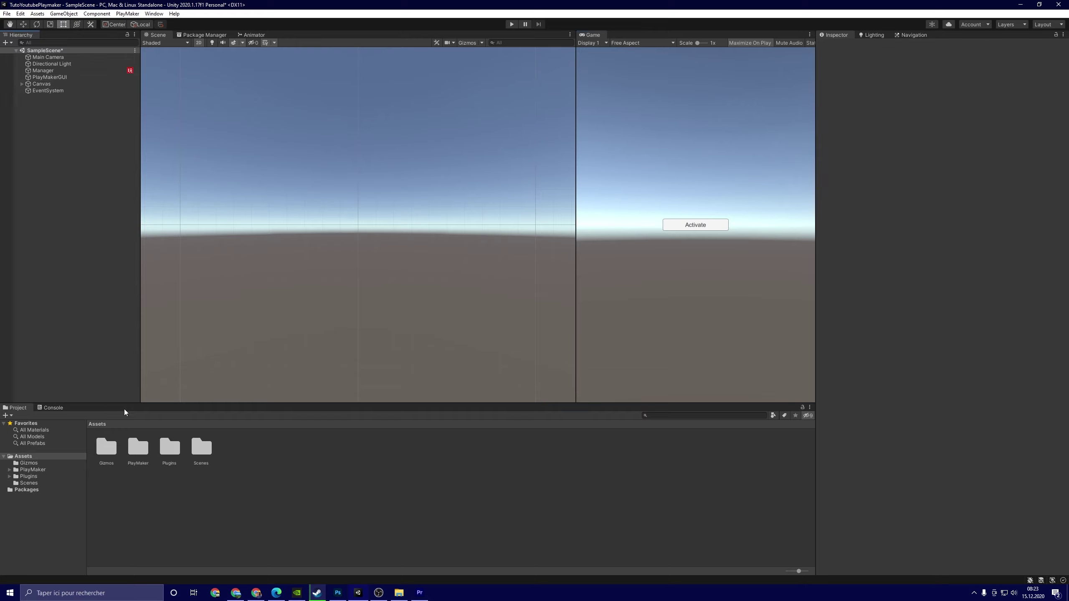
Create a scene named Tuto01 in the Scenes folder and open it, saving the changes to SampleScene.
double_click(209, 446)
right_click(219, 443)
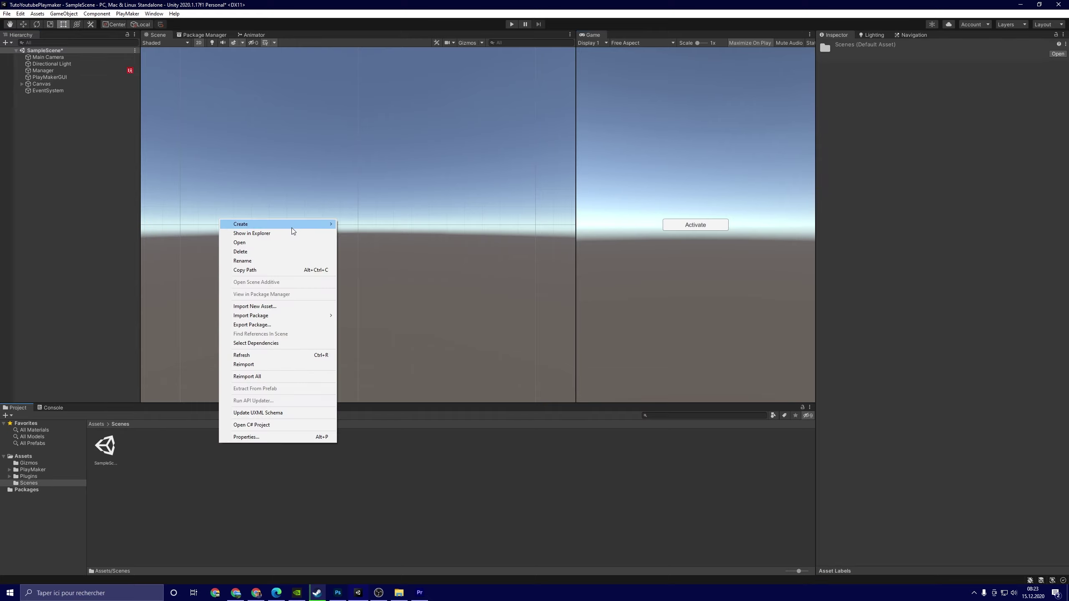
mouse_move(291, 227)
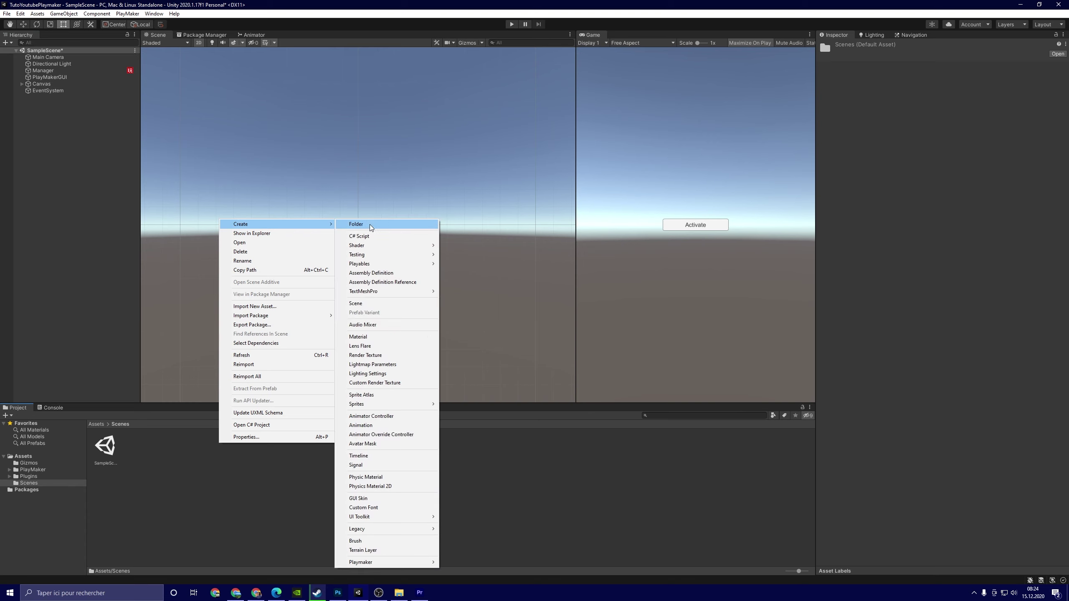
left_click(375, 303)
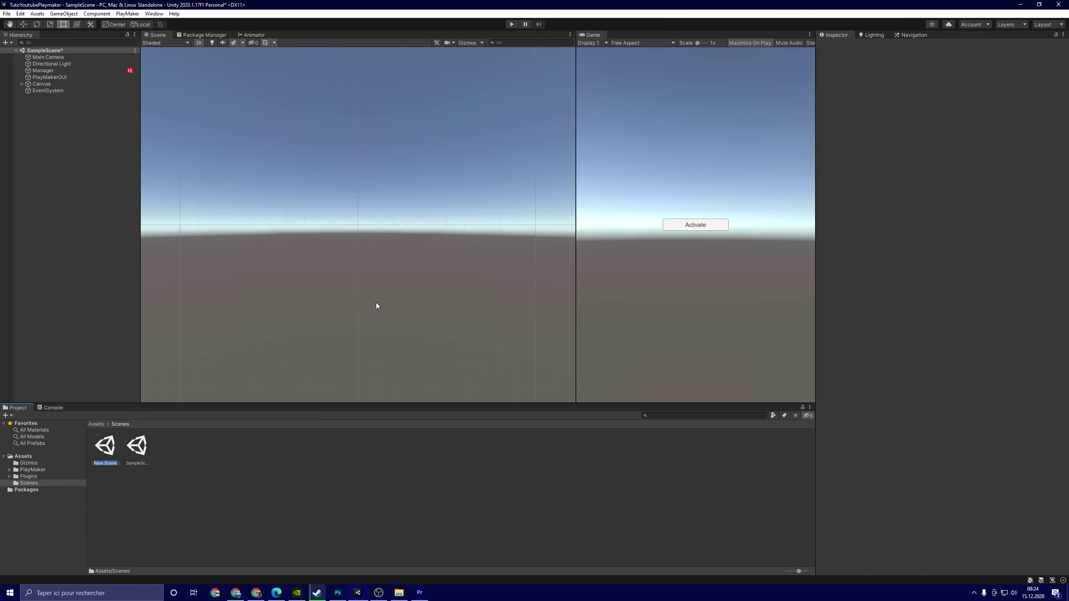
type("Tuto01")
key("Return")
key("Return")
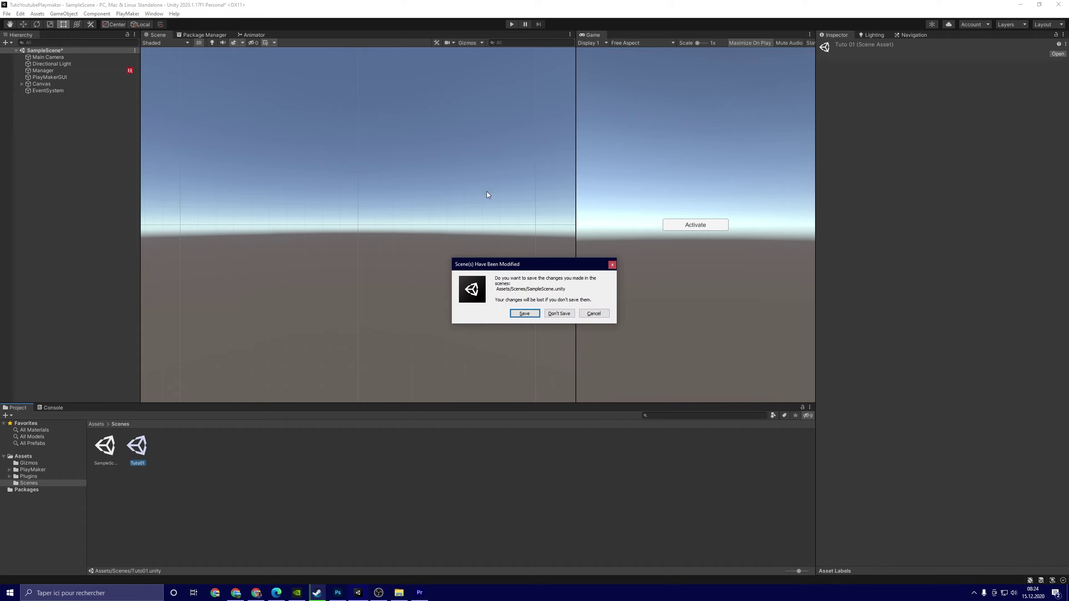
left_click(534, 313)
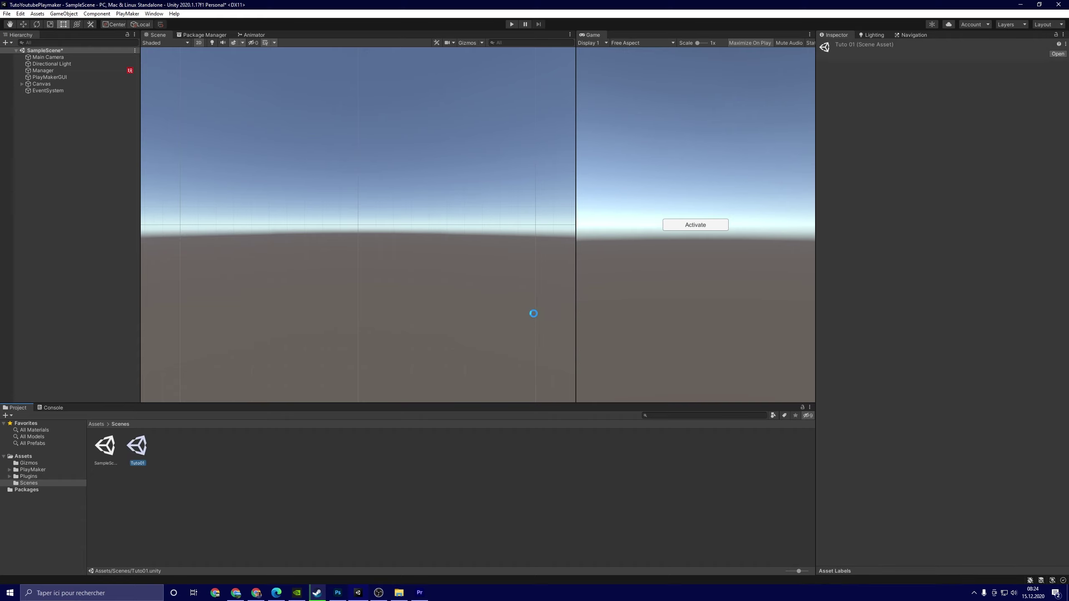
Create an empty game object in the Tuto01 scene and name it Manager.
right_click(62, 102)
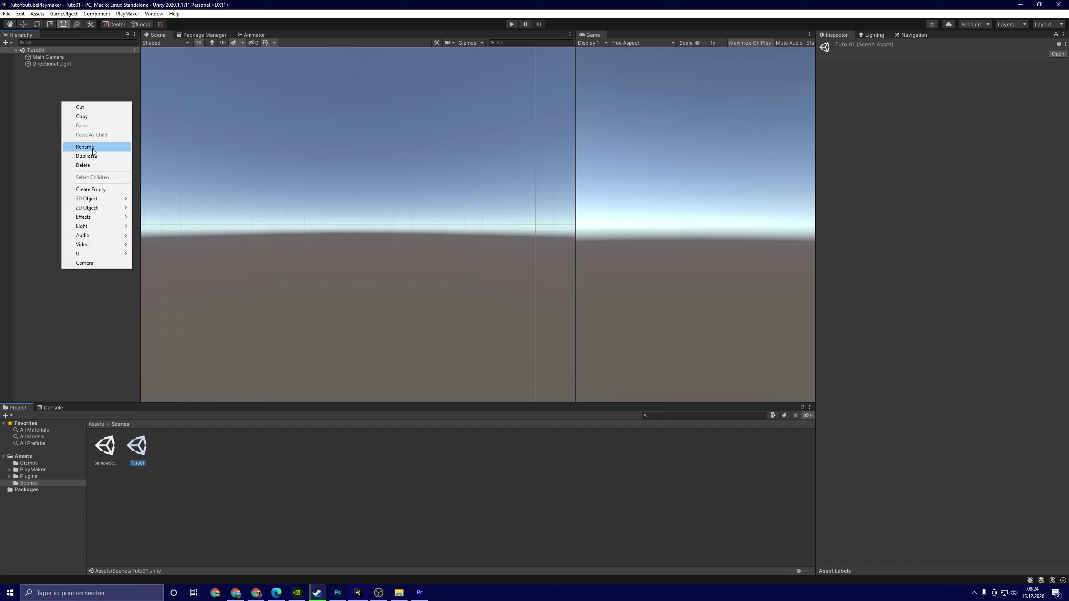
left_click(106, 190)
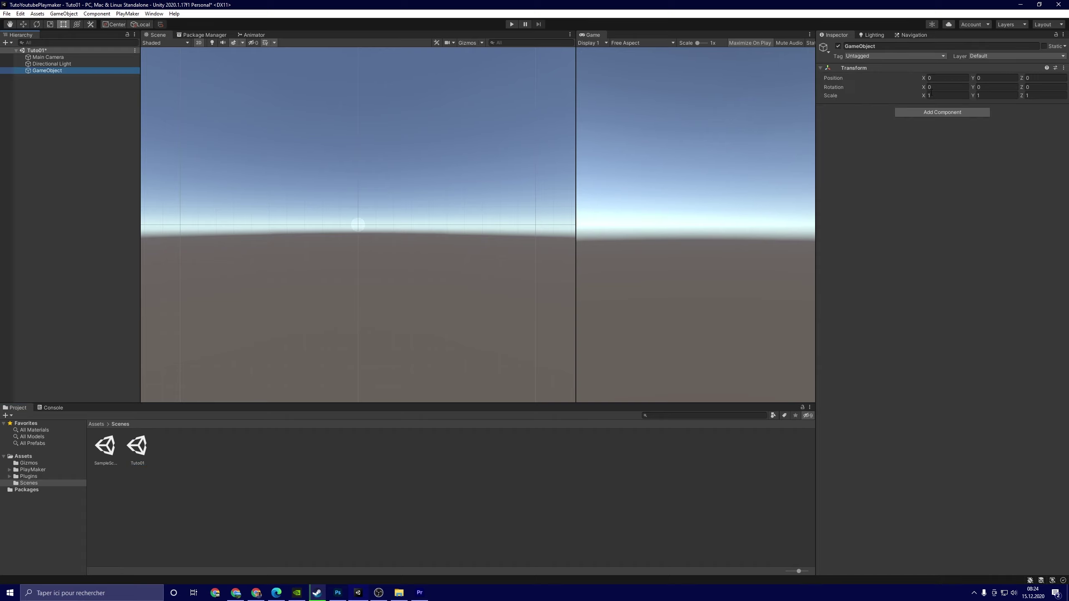
left_click(906, 46)
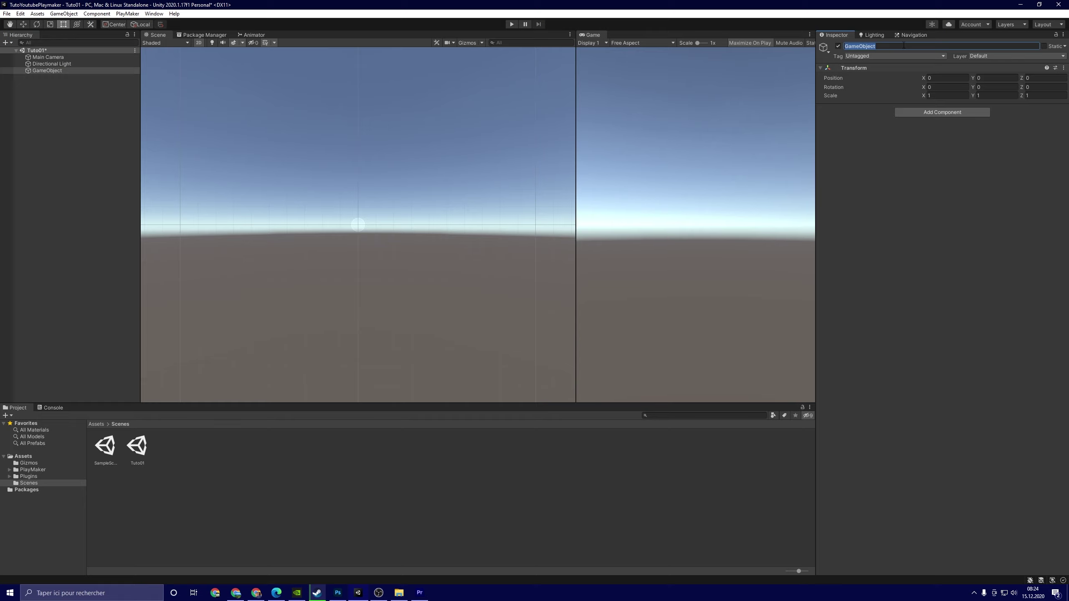
type("Manager")
key("Return")
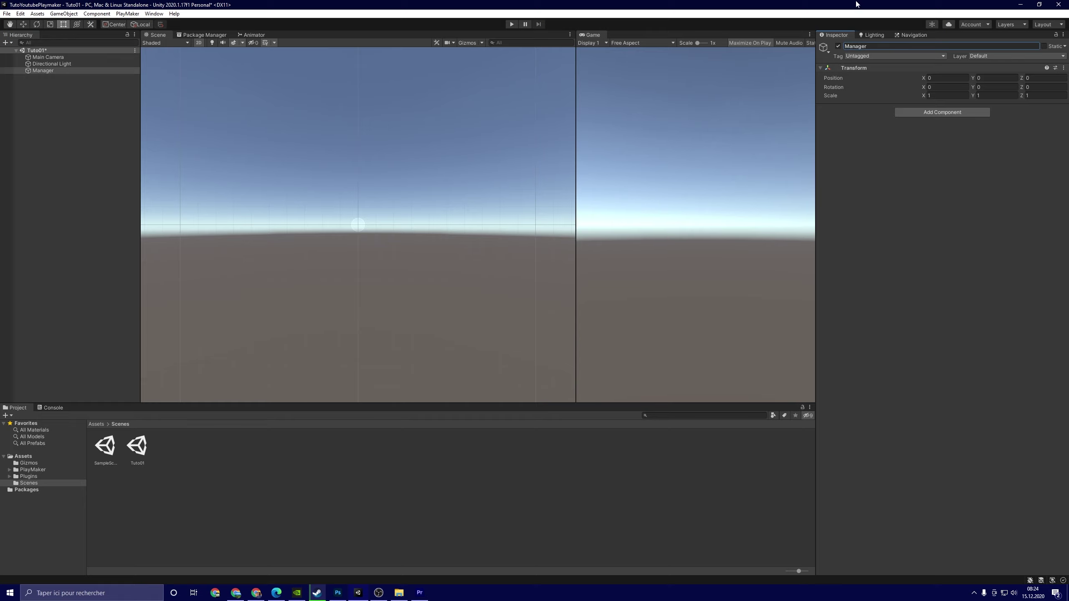
Add a PlayMakerFSM component to the Manager object.
left_click(932, 111)
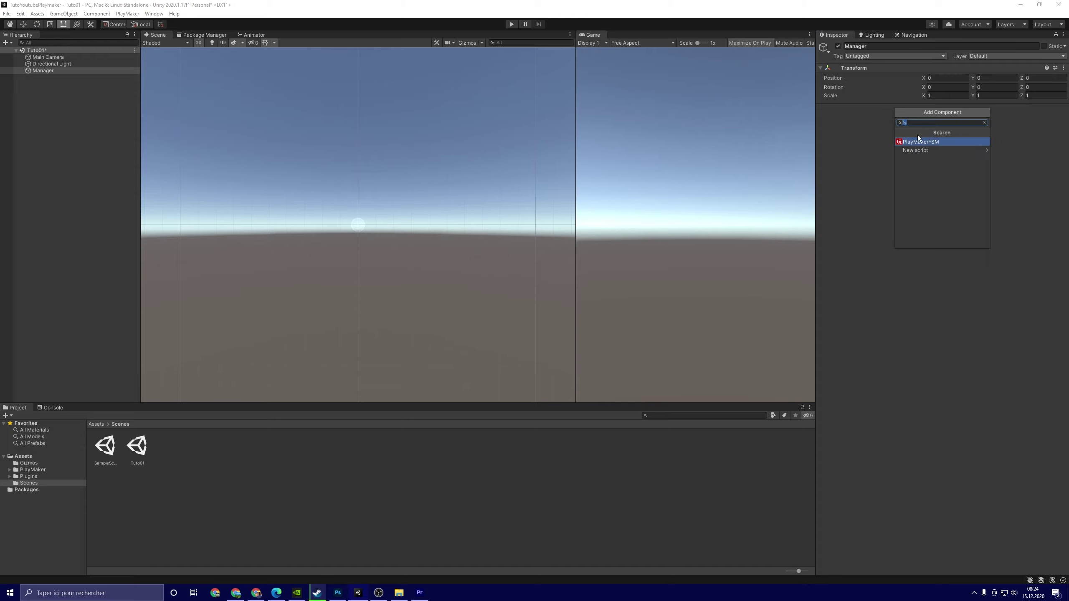
key("BackSpace")
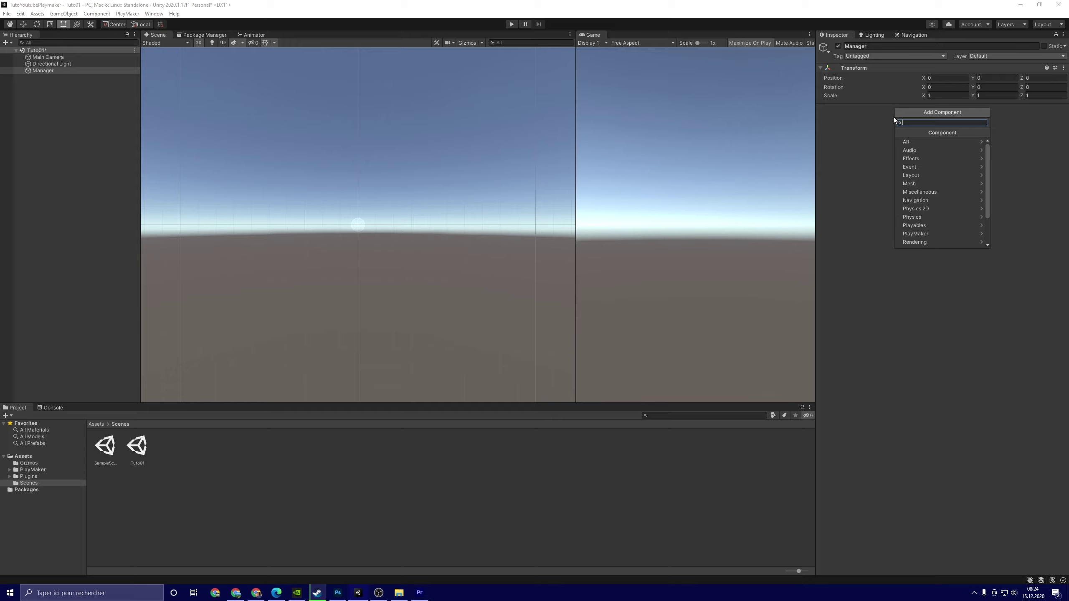
type("FS")
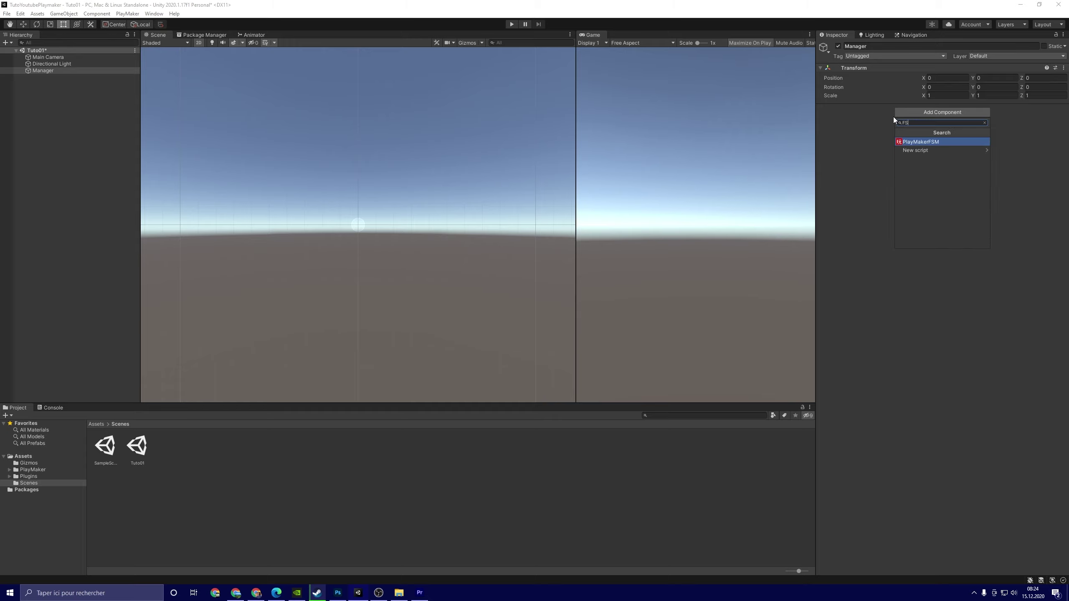
key("BackSpace")
key("BackSpace")
type("Playm")
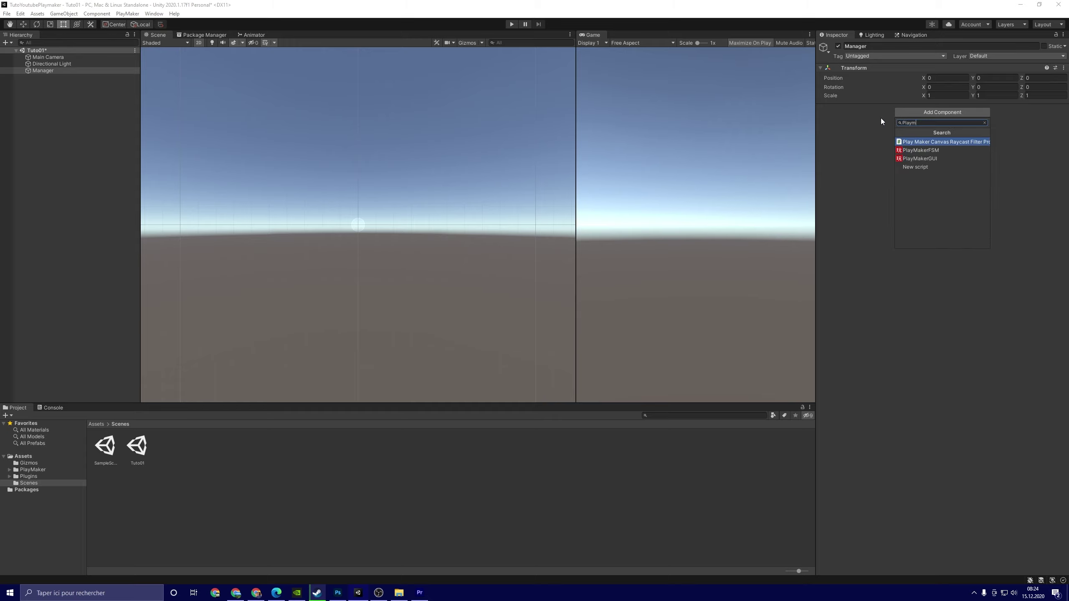
left_click(924, 152)
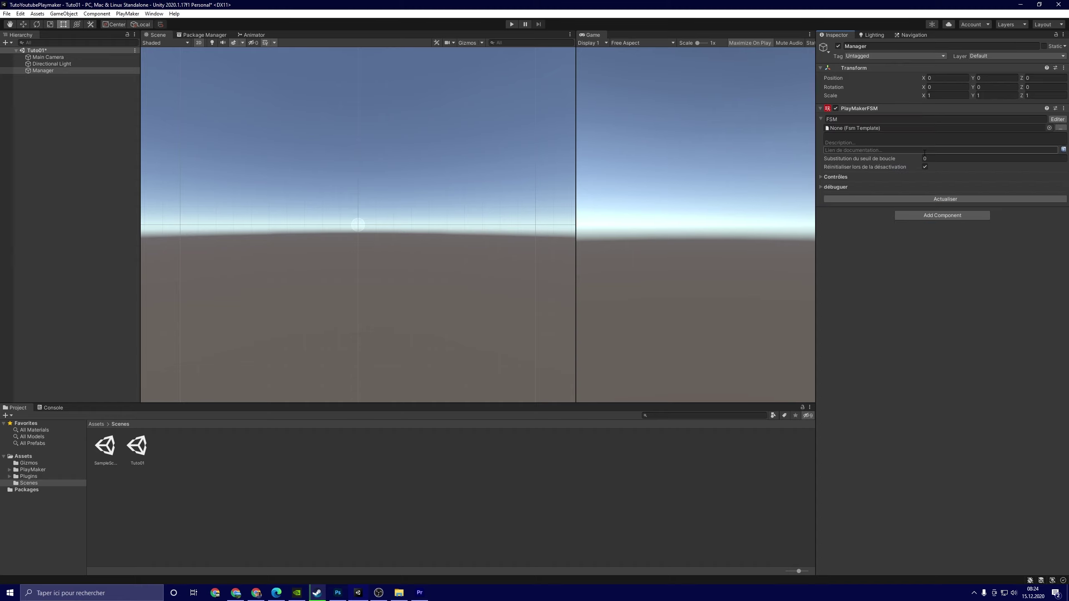
Name the Manager's FSM "Manager Button" and open it in a maximized PlayMaker editor.
left_click(916, 119)
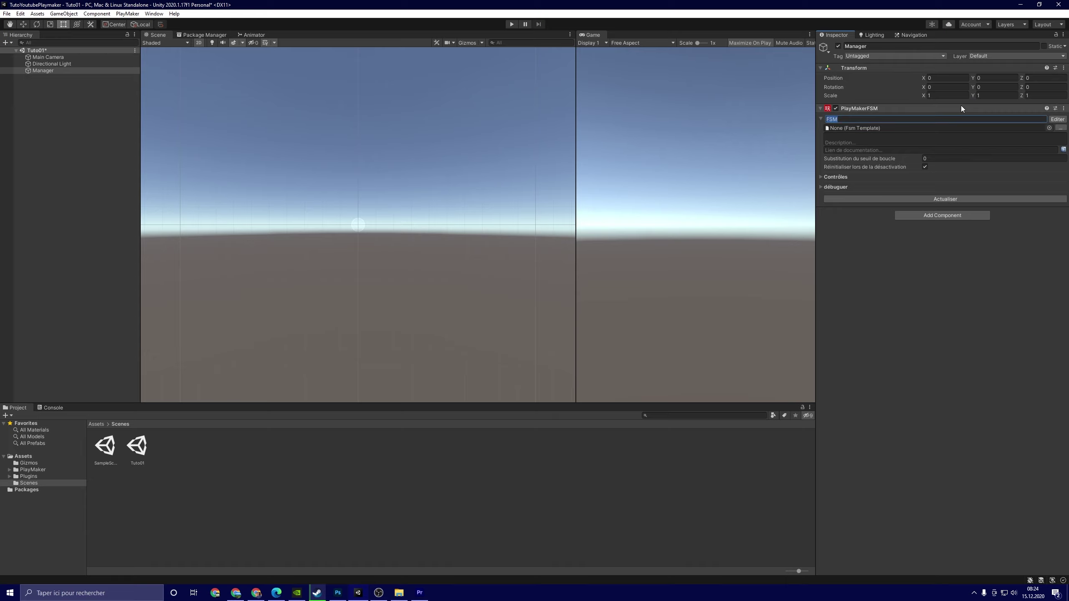
type("Manager Button")
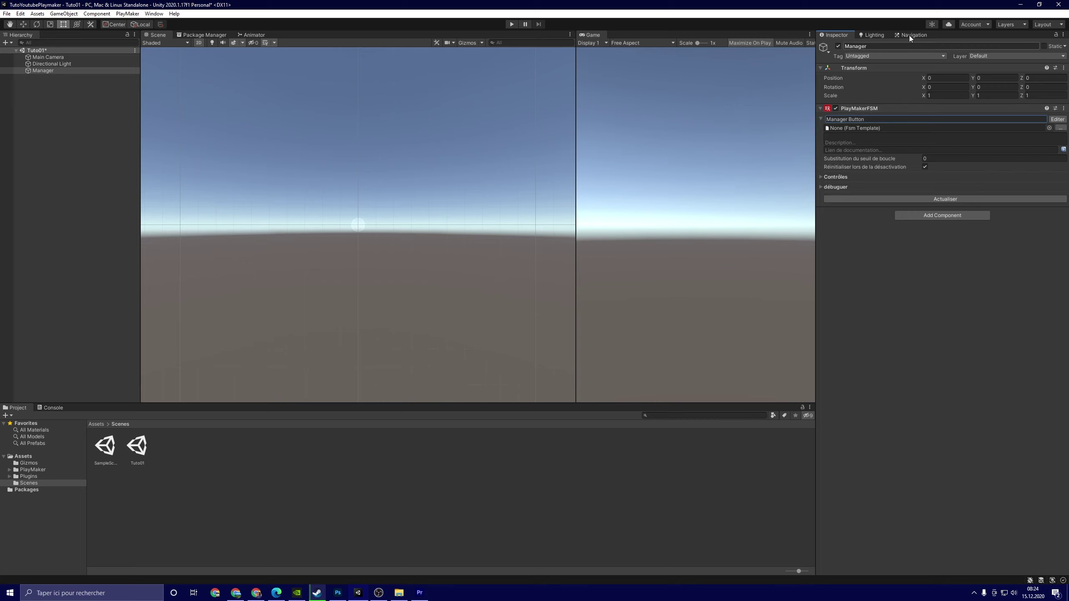
left_click(1061, 121)
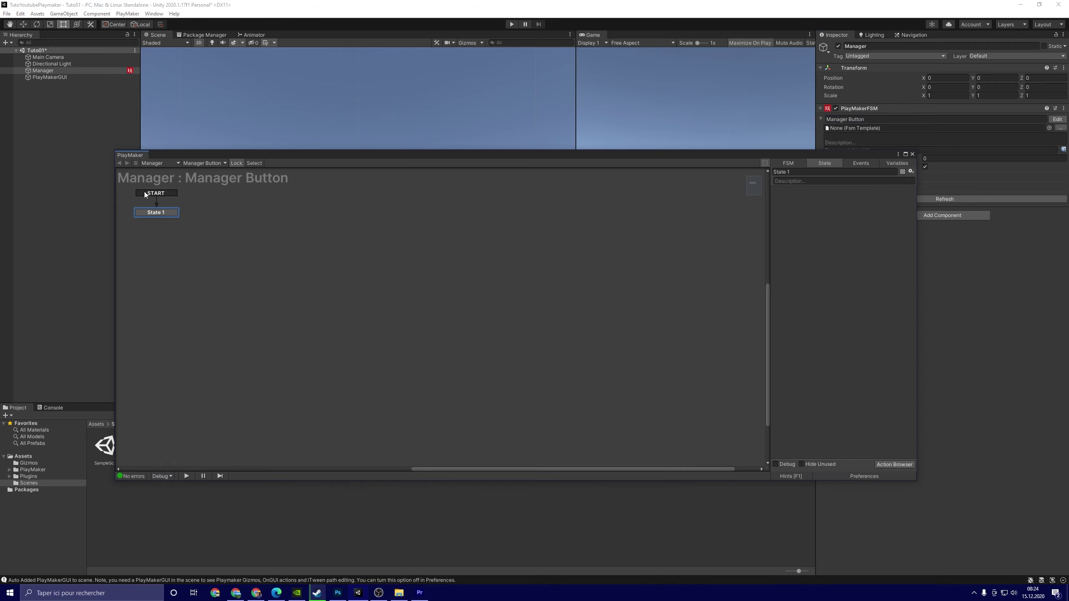
left_click(905, 154)
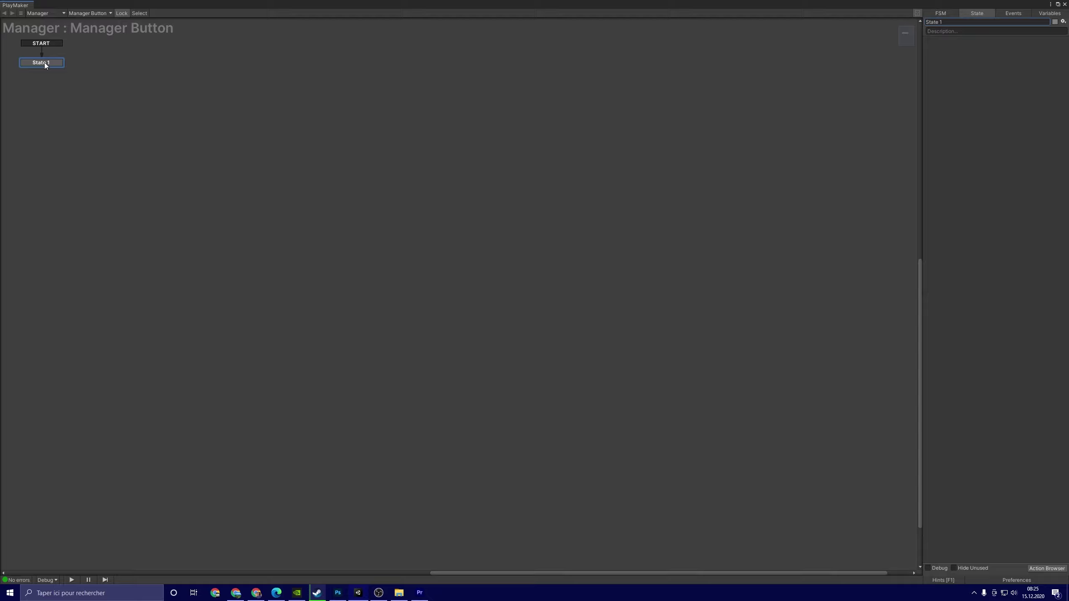
Rename State 1 of the Manager Button FSM to Start.
middle_click_drag(45, 66, 116, 89)
left_click(589, 46)
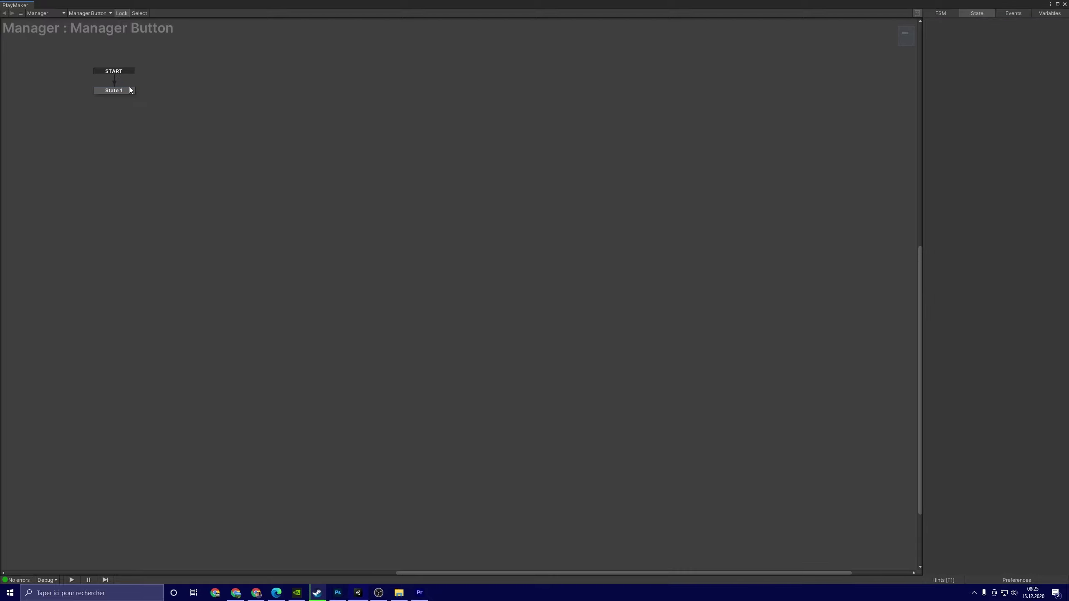
left_click(113, 94)
left_click(970, 22)
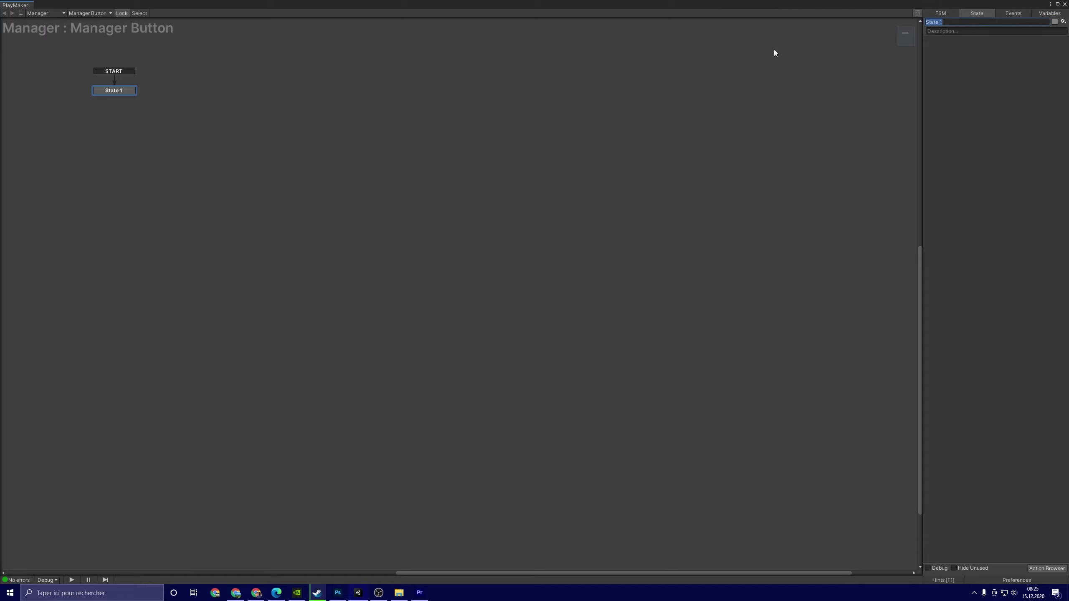
type("Star")
left_click(772, 52)
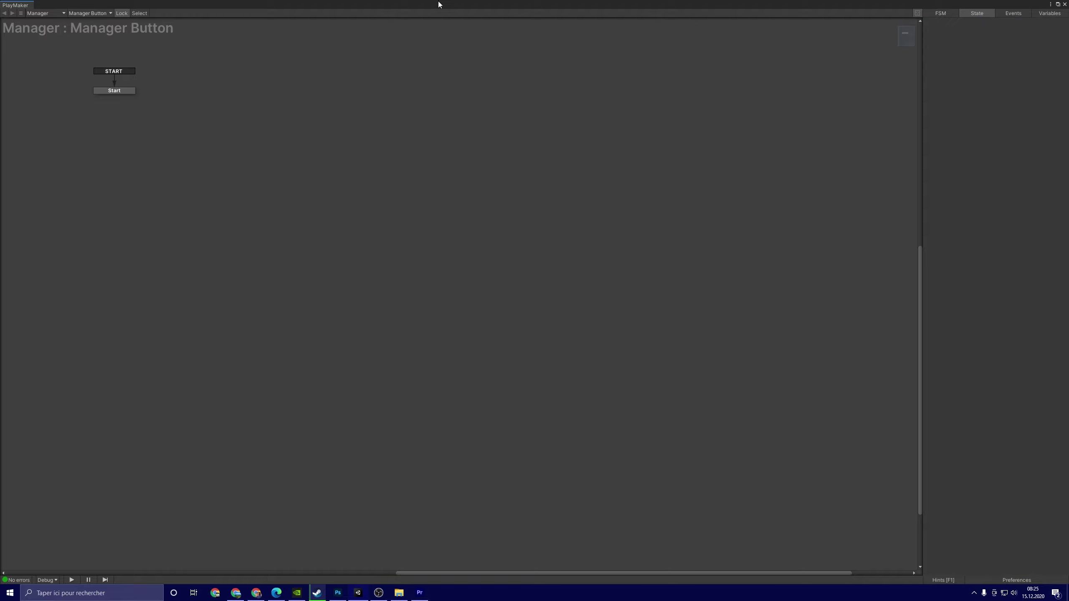
Dock the PlayMaker editor below the Scene view and set the Game view to FullHD (1920x1080).
double_click(378, 5)
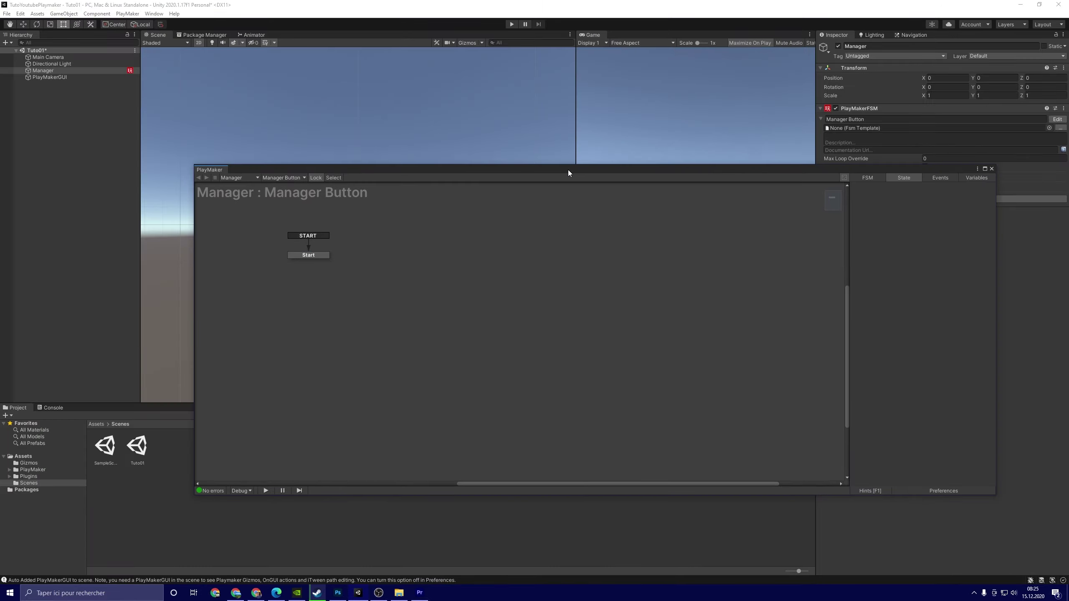
left_click_drag(220, 135, 186, 279)
left_click_drag(224, 147, 243, 181)
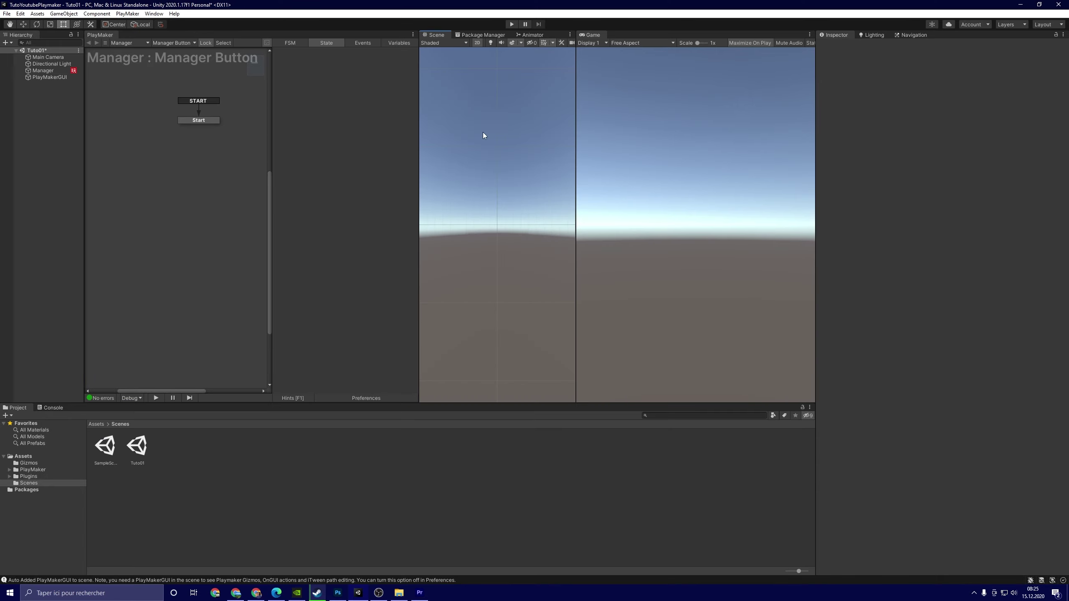
left_click_drag(576, 160, 610, 160)
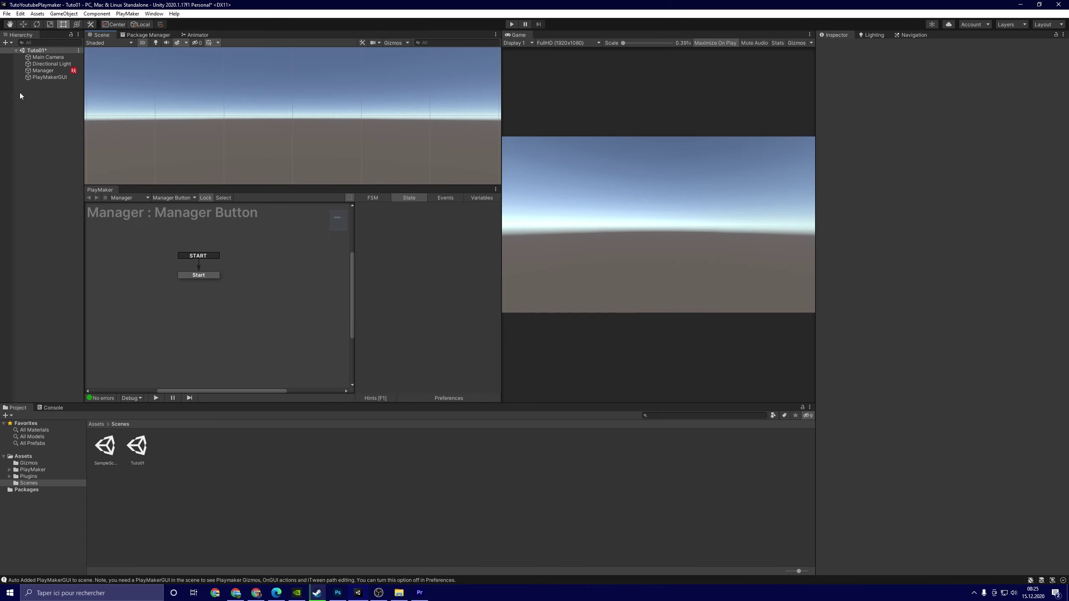
Run the Tuto01 scene to check the maximized Game view and stop play mode.
left_click(54, 72)
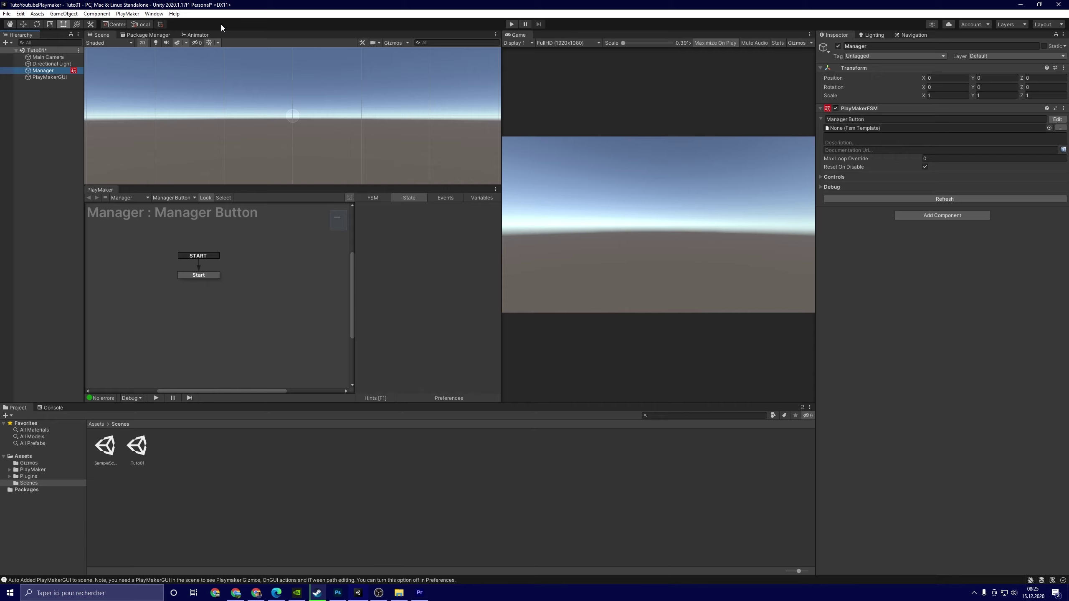
left_click(512, 24)
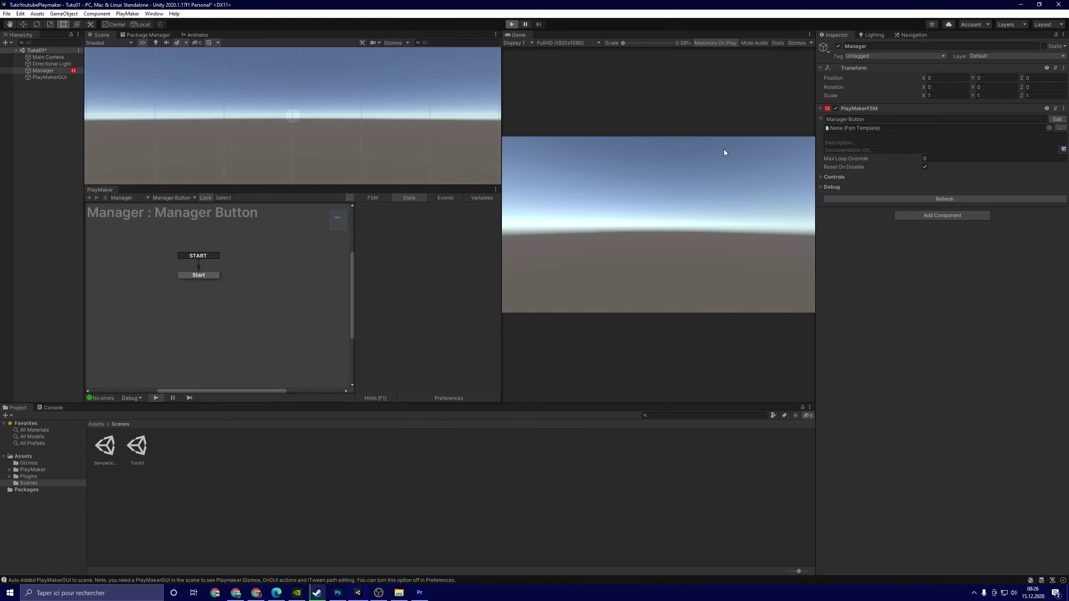
key("shift+space")
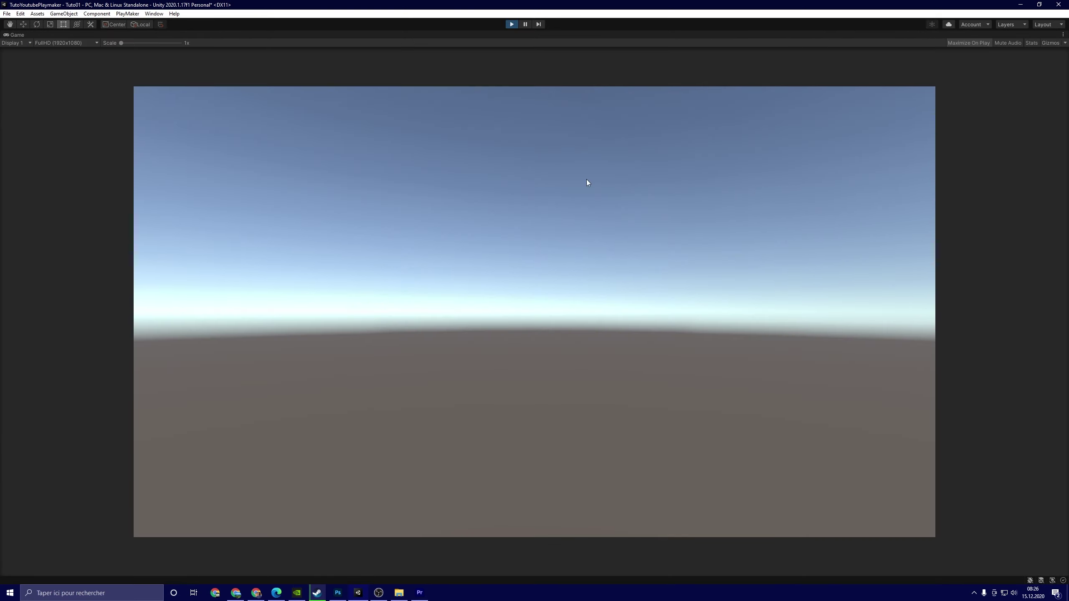
left_click(511, 24)
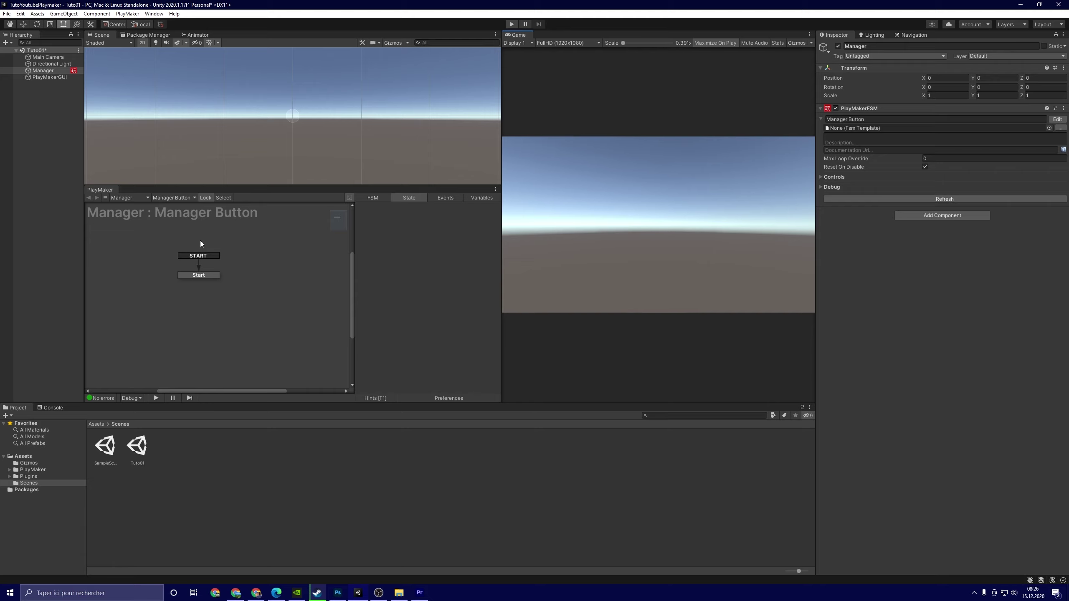
Add a UI Canvas to the Tuto01 scene.
left_click(49, 123)
right_click(50, 123)
mouse_move(84, 276)
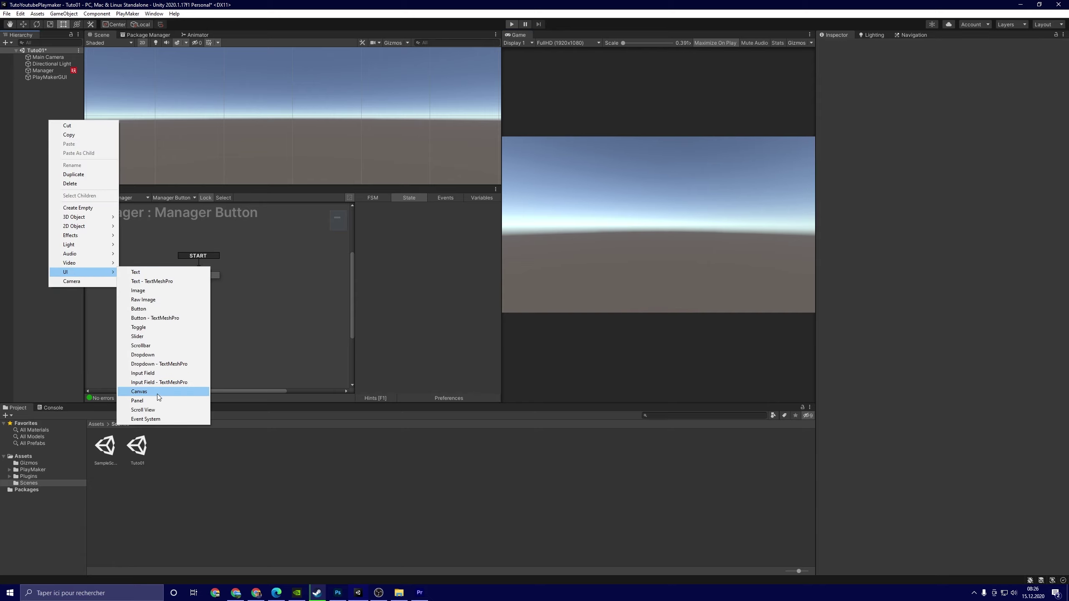
left_click(158, 392)
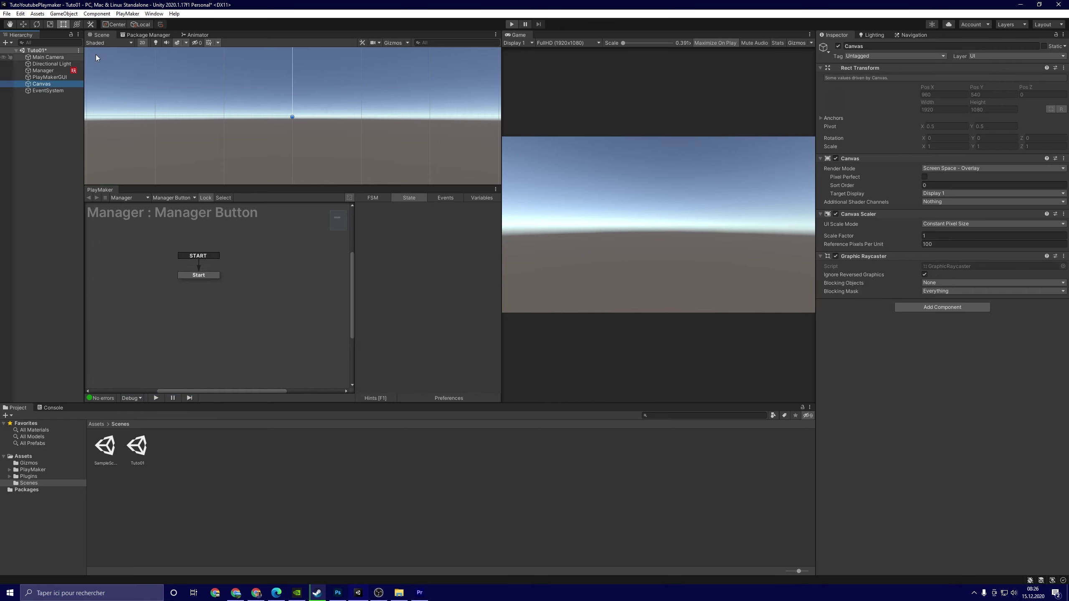
Add a UI Button under the Canvas and rename it ActivationButton.
right_click(47, 84)
mouse_move(86, 236)
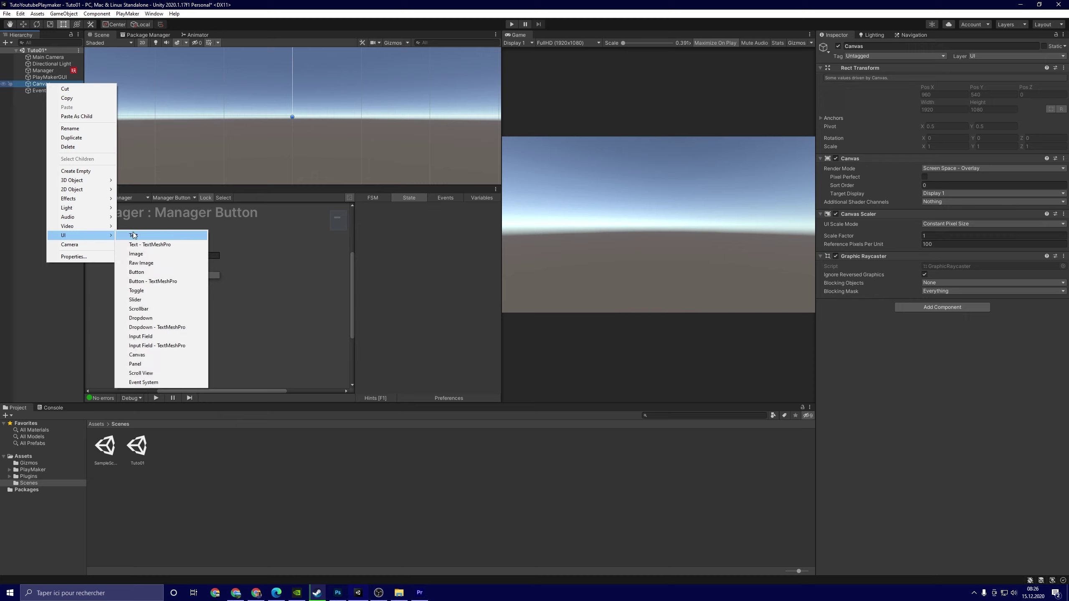
left_click(187, 272)
left_click(854, 46)
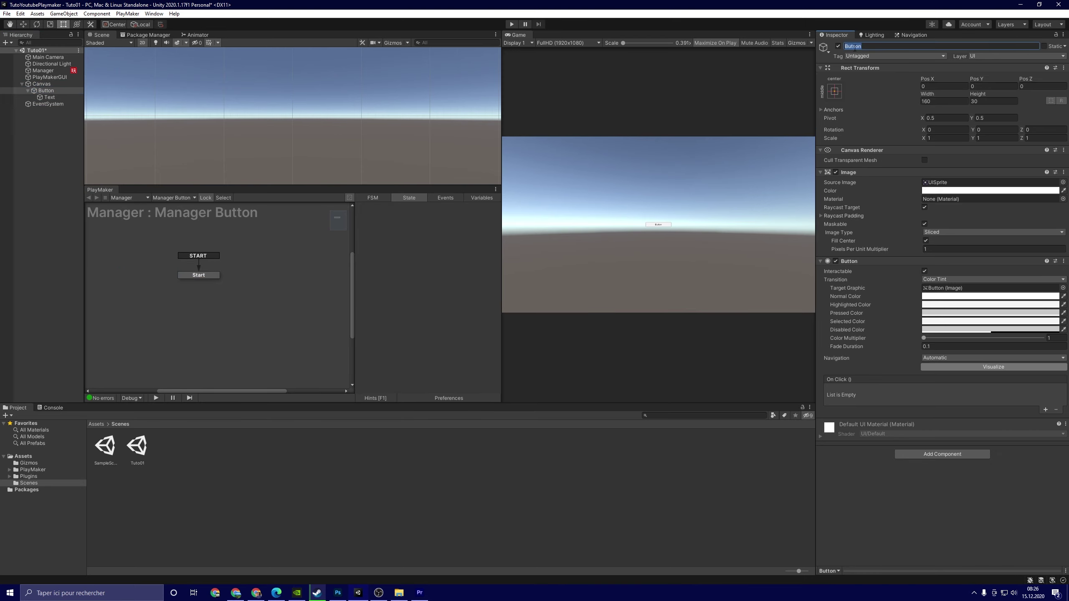
type("Boutto")
key("ctrl+a")
type("A")
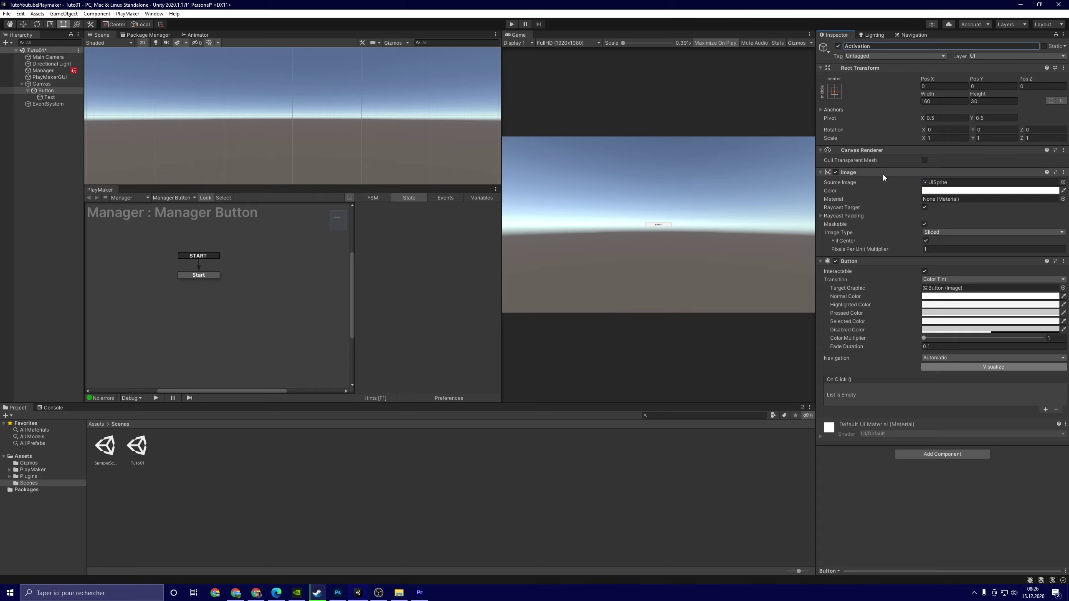
type("Button")
key("Return")
Rename the button's Text child to TextButton and set its displayed text to Activate.
left_click(49, 97)
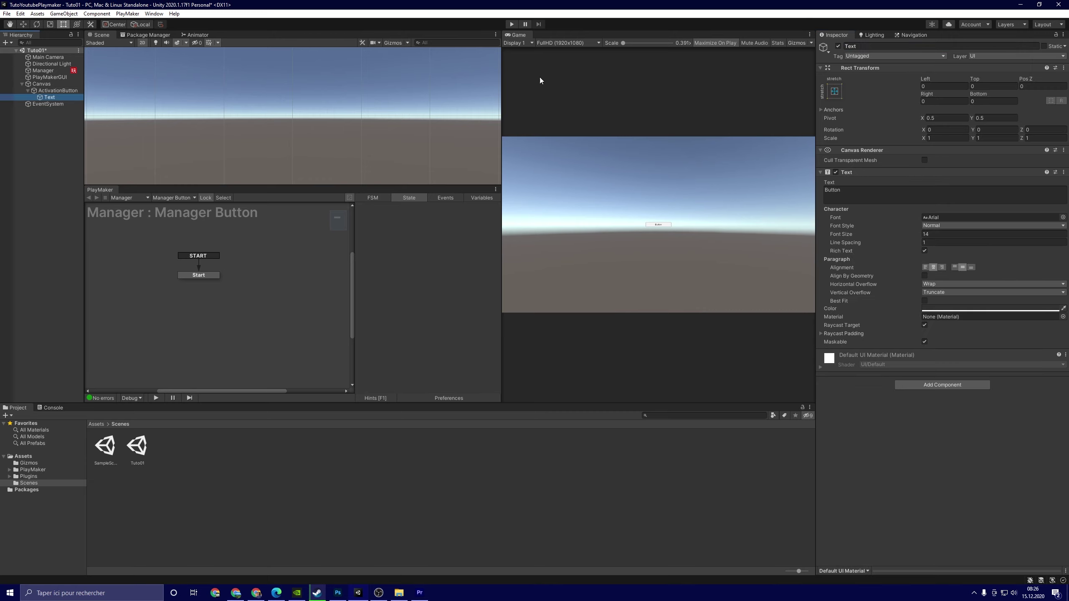
left_click(901, 45)
type("TextButton")
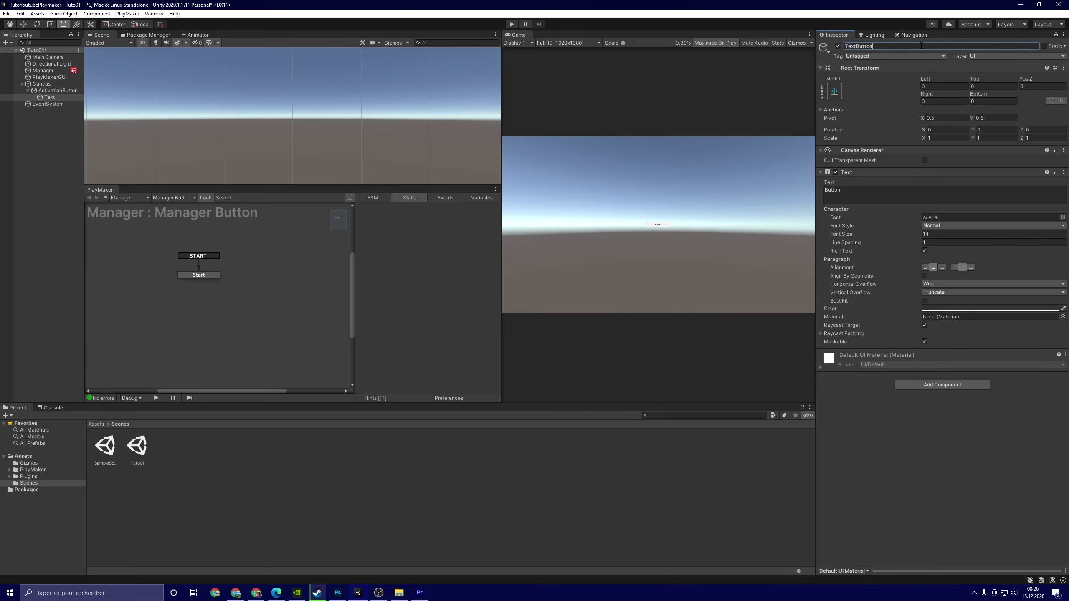
key("Return")
left_click(859, 196)
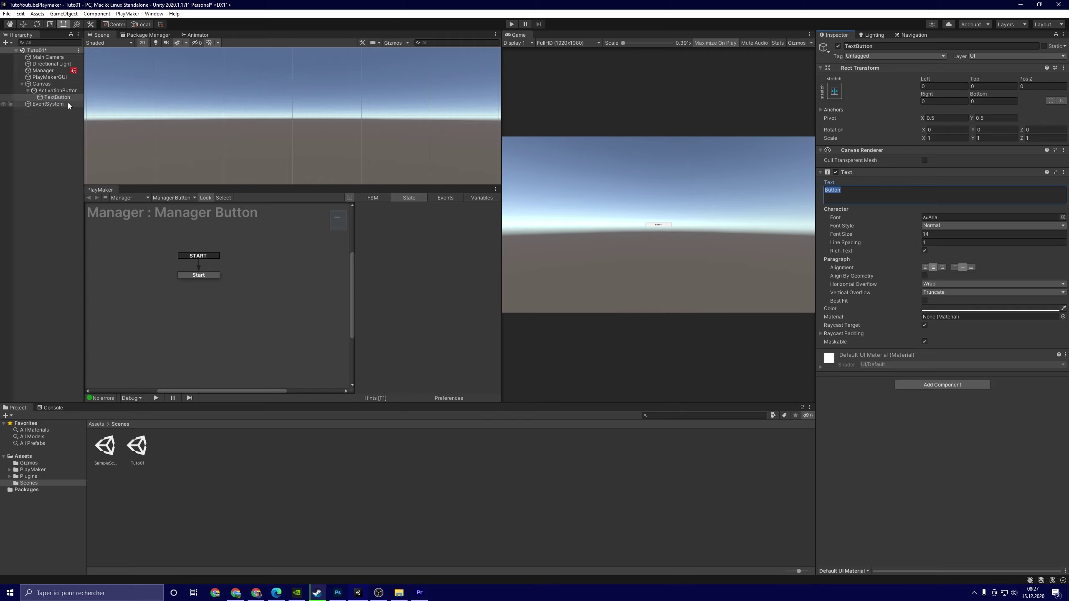
type("Activation")
key("BackSpace")
key("BackSpace")
Run the scene to try the Activate button in the Game view, and stop play mode.
key("ctrl+p")
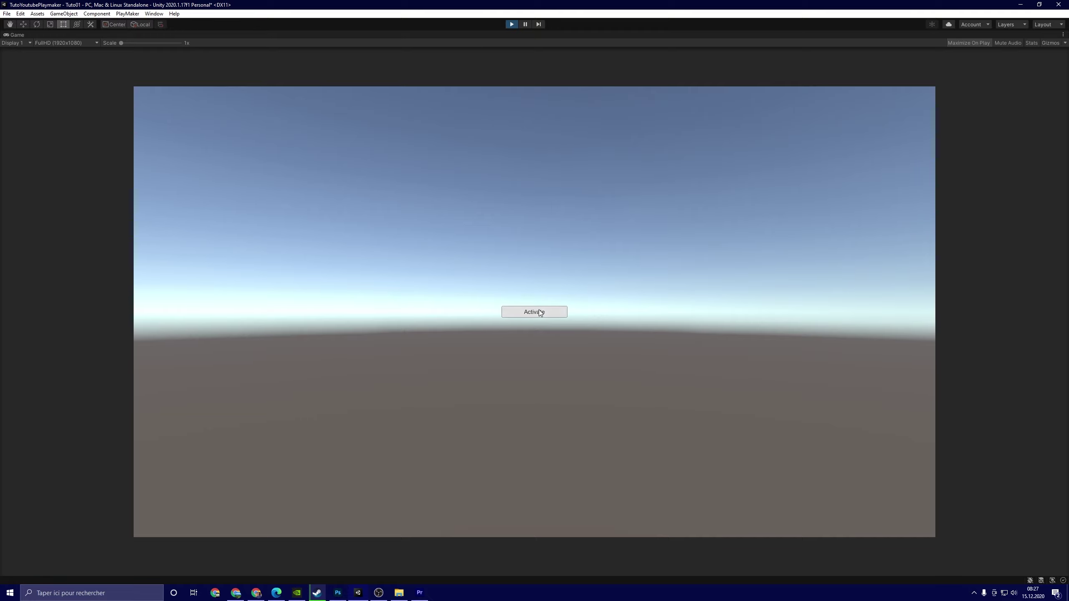
left_click(551, 314)
left_click(552, 314)
left_click(508, 25)
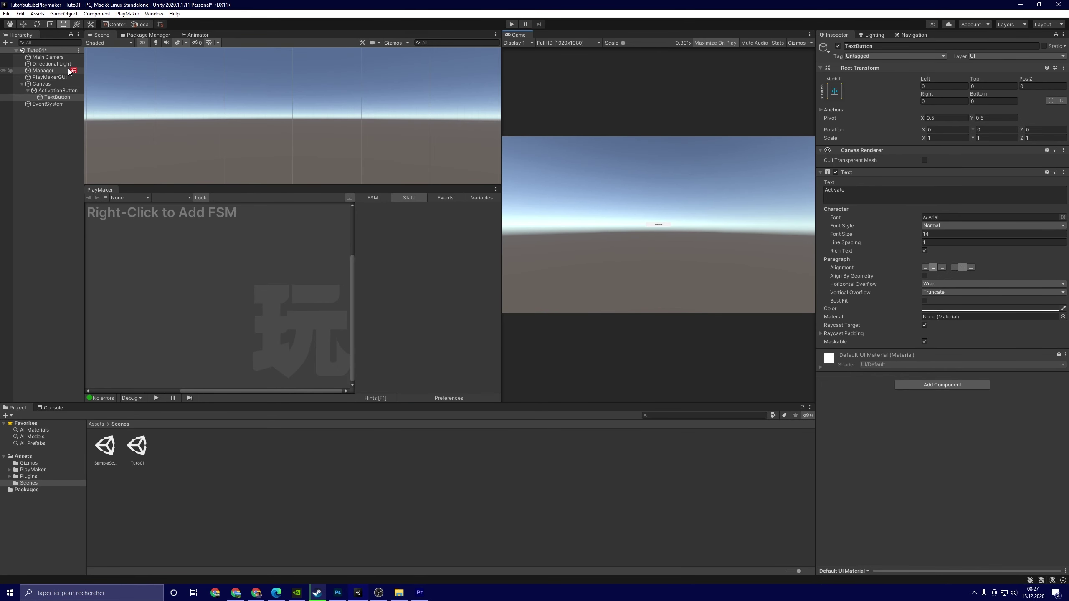
Add a UI Button On Click Event action to the Start state of the Manager's FSM and shrink the Actions window.
left_click(46, 70)
left_click(1060, 120)
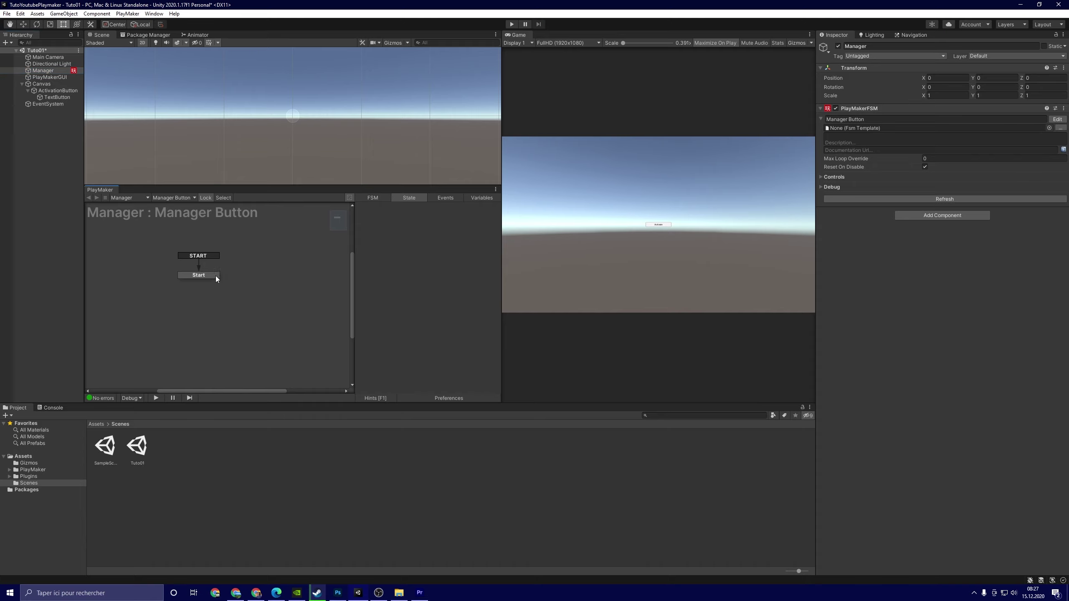
left_click(213, 276)
left_click(472, 385)
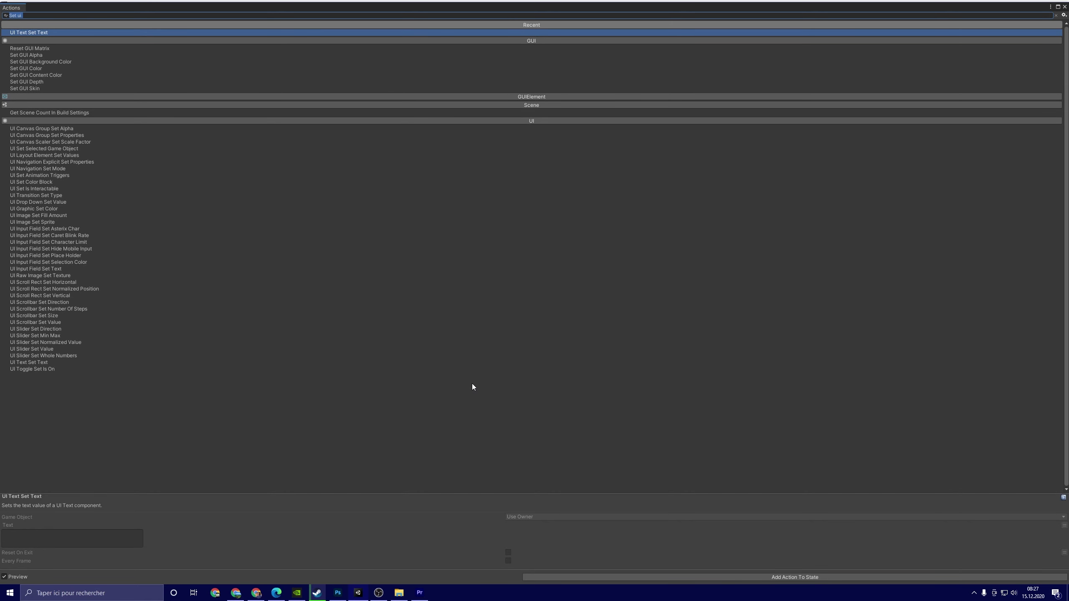
type("A")
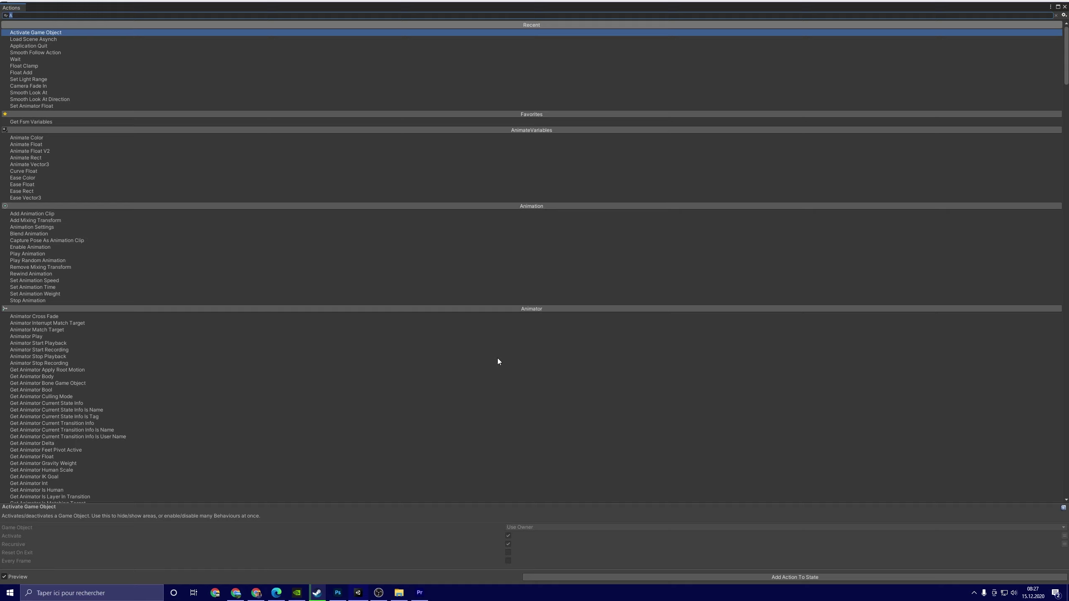
type("Clic")
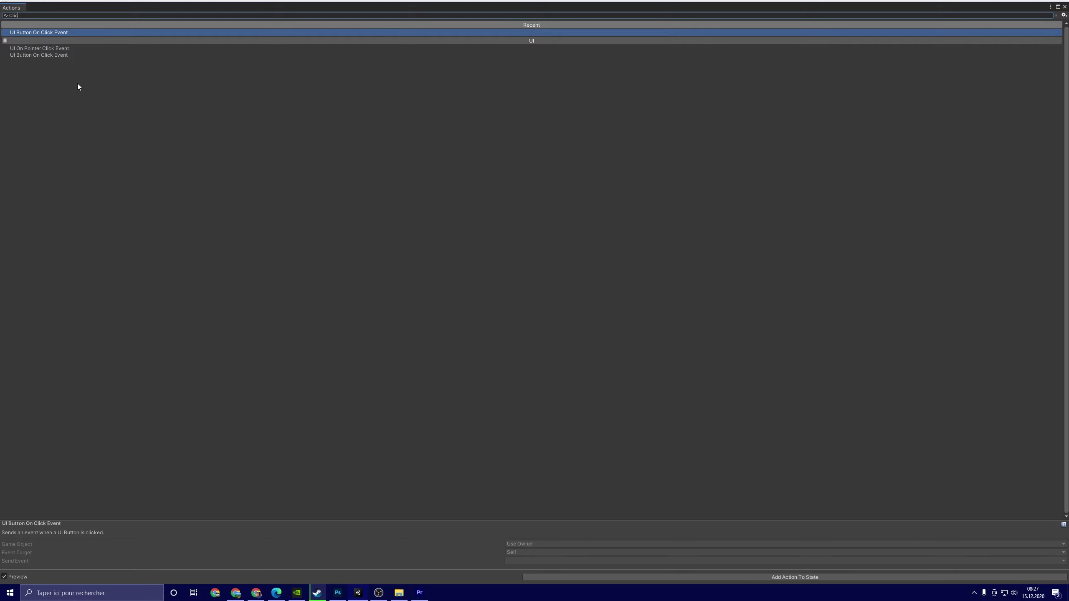
double_click(68, 33)
left_click(1058, 7)
left_click_drag(973, 82, 577, 47)
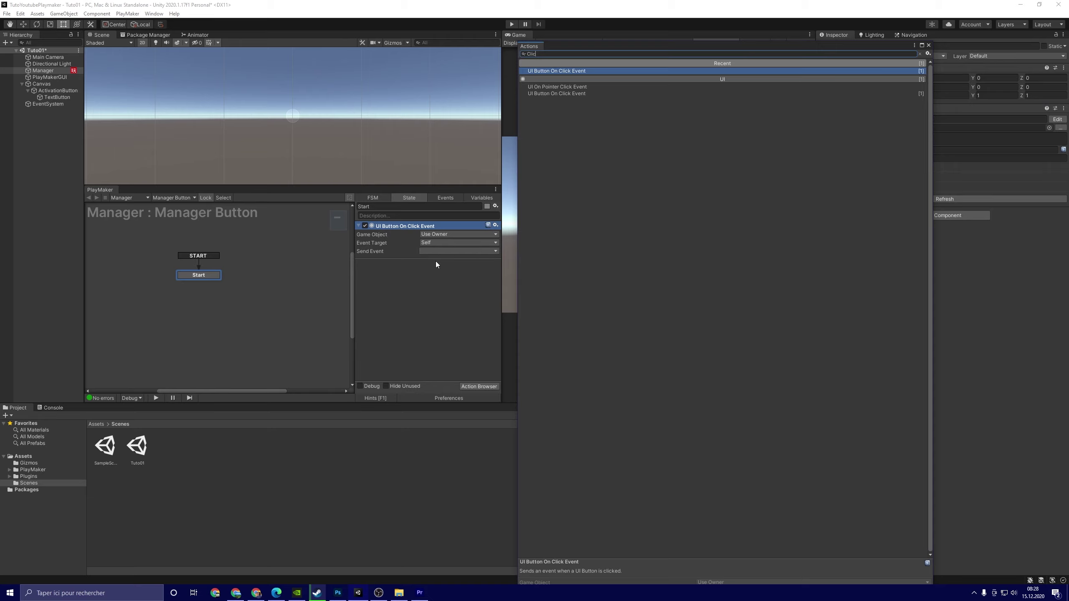
Create a new event named Click as the action's Send Event and add a Click transition to the Start state.
left_click(450, 251)
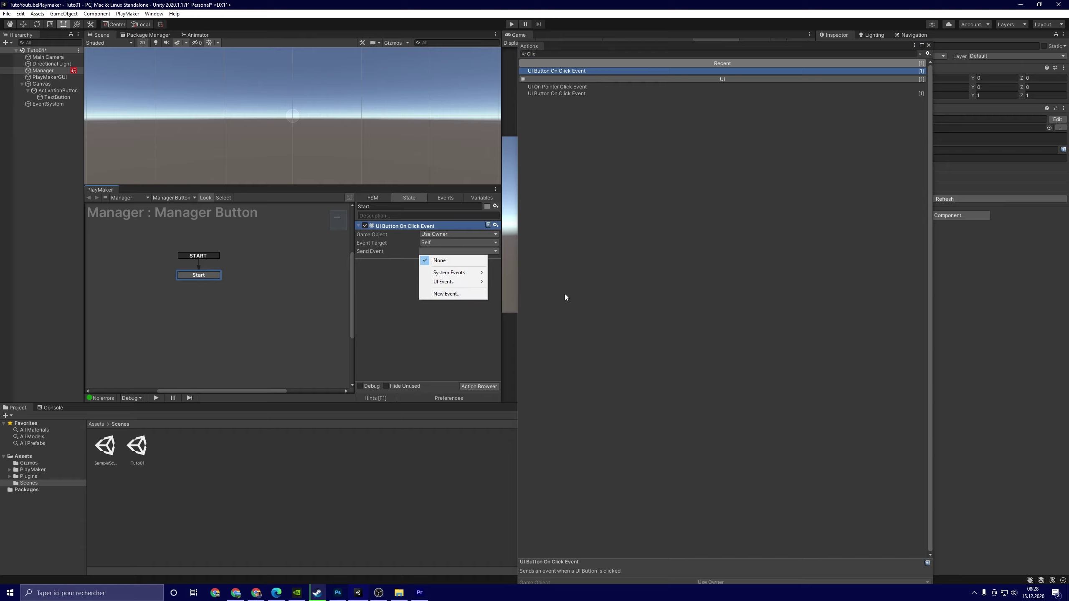
left_click(484, 297)
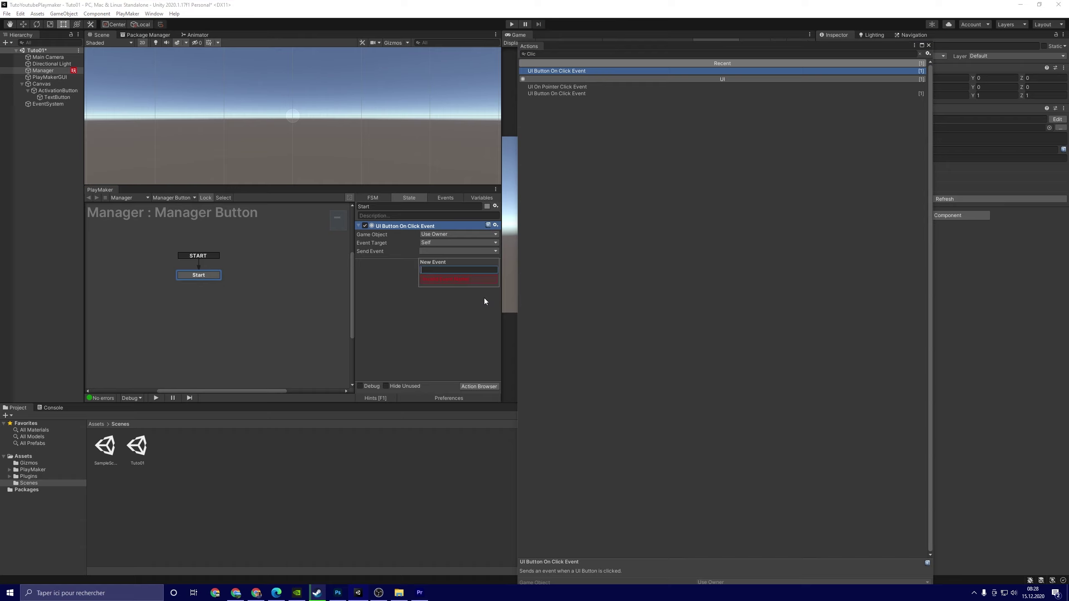
type("Click")
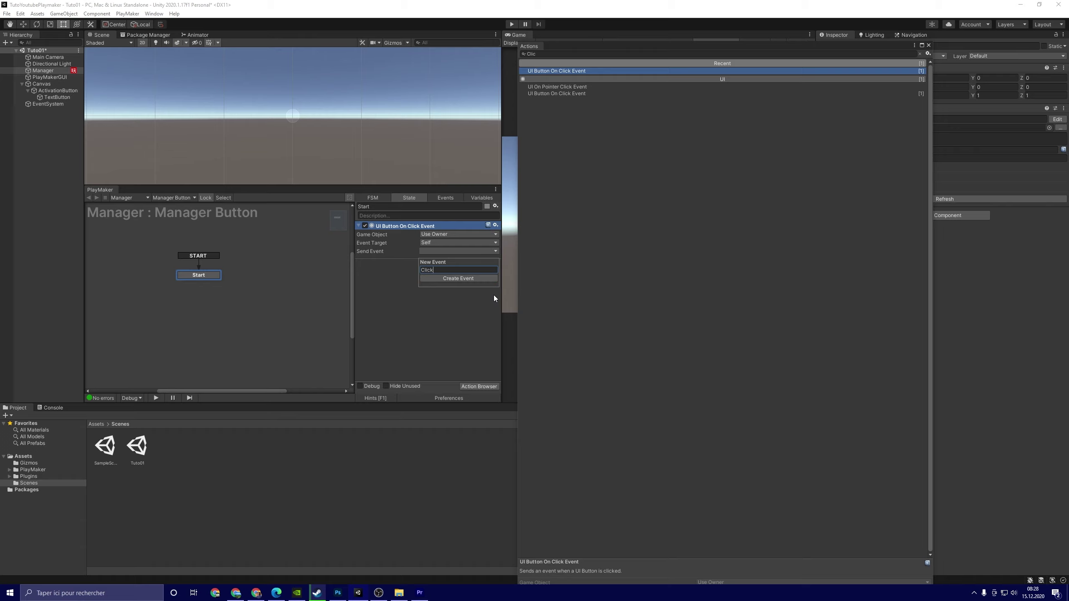
key("Return")
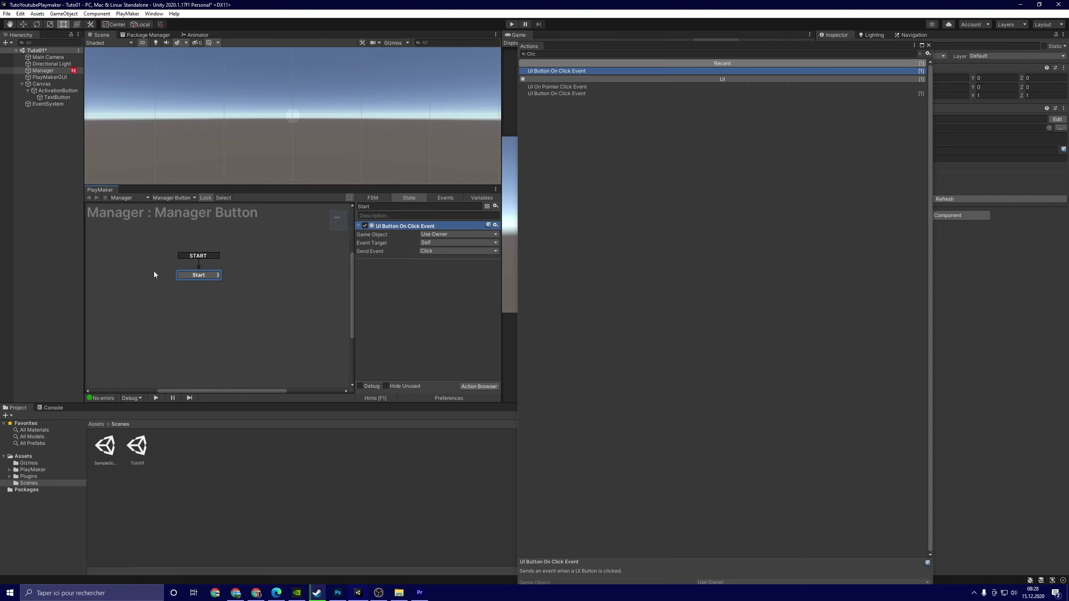
right_click(208, 276)
left_click(320, 281)
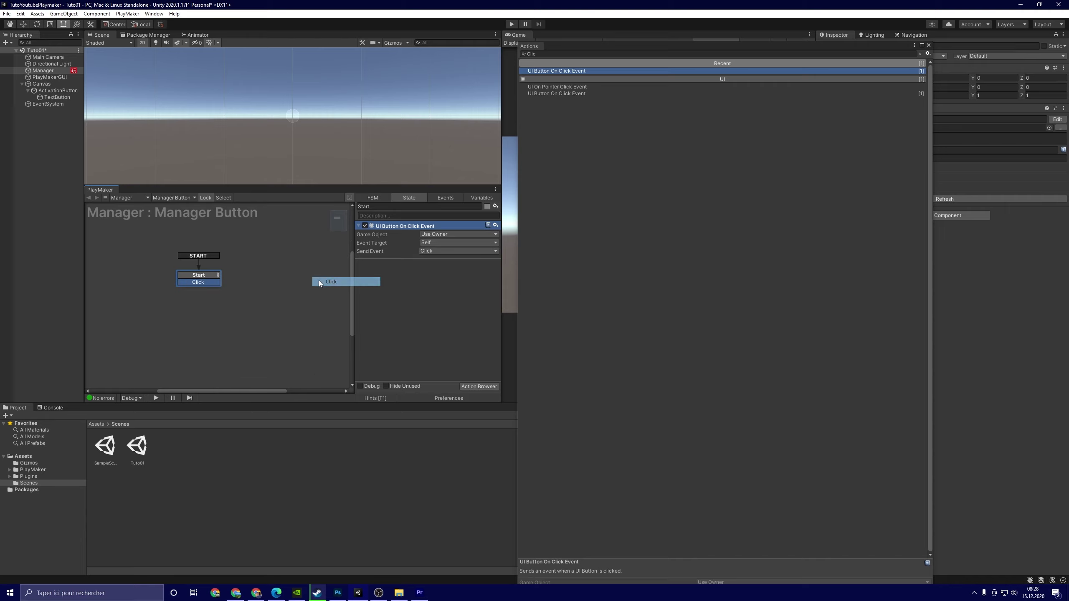
Add a second state beside Start, link the Click transition to it, and name it Activation du text.
right_click(291, 271)
left_click(308, 279)
left_click_drag(208, 281, 306, 274)
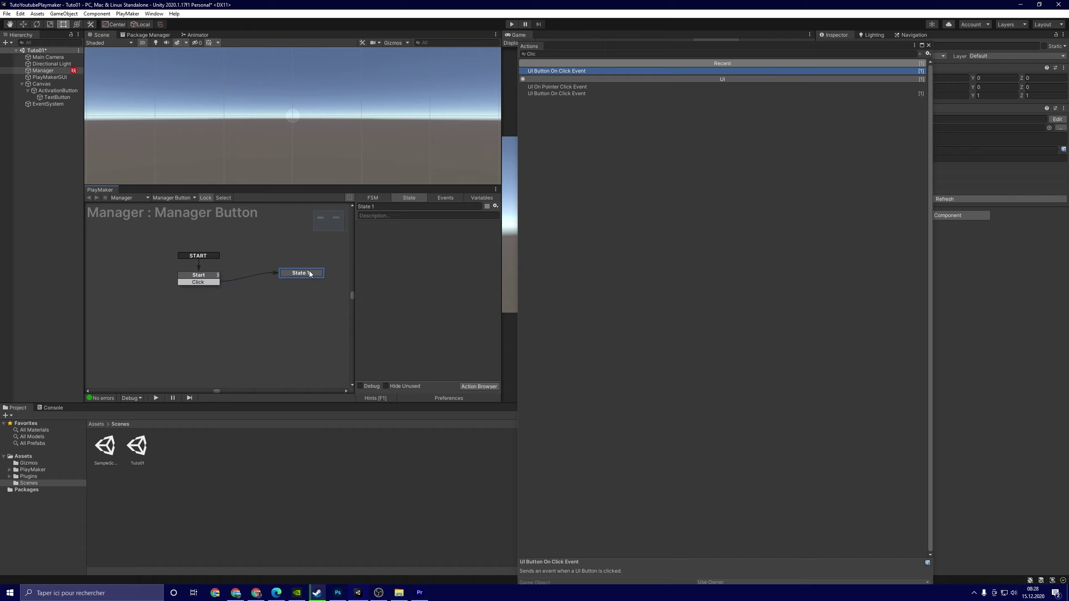
left_click(392, 207)
type("Act")
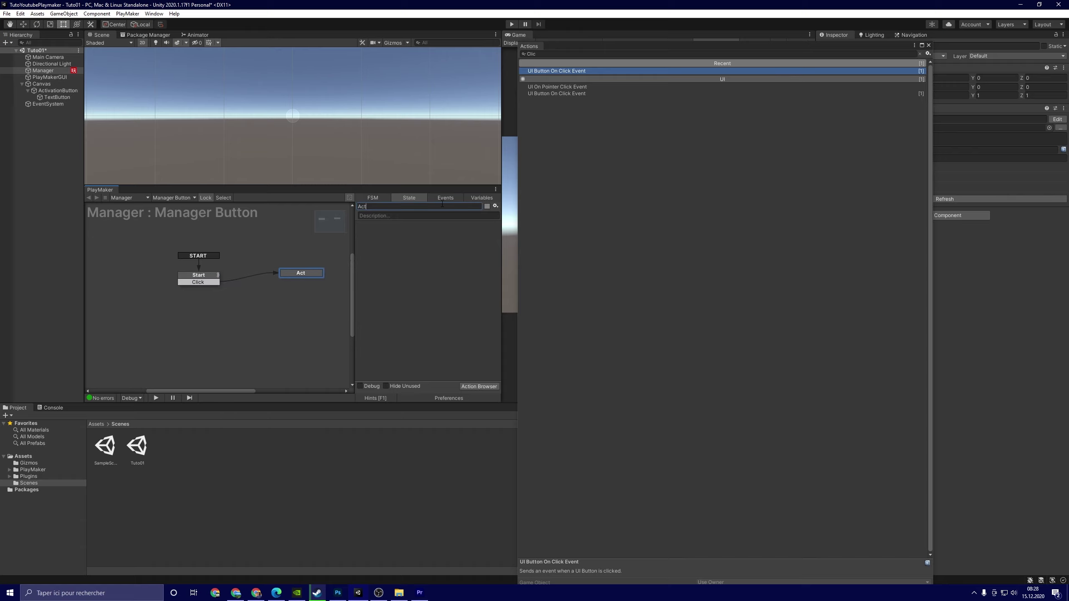
type("ivationd")
key("BackSpace")
type("du text")
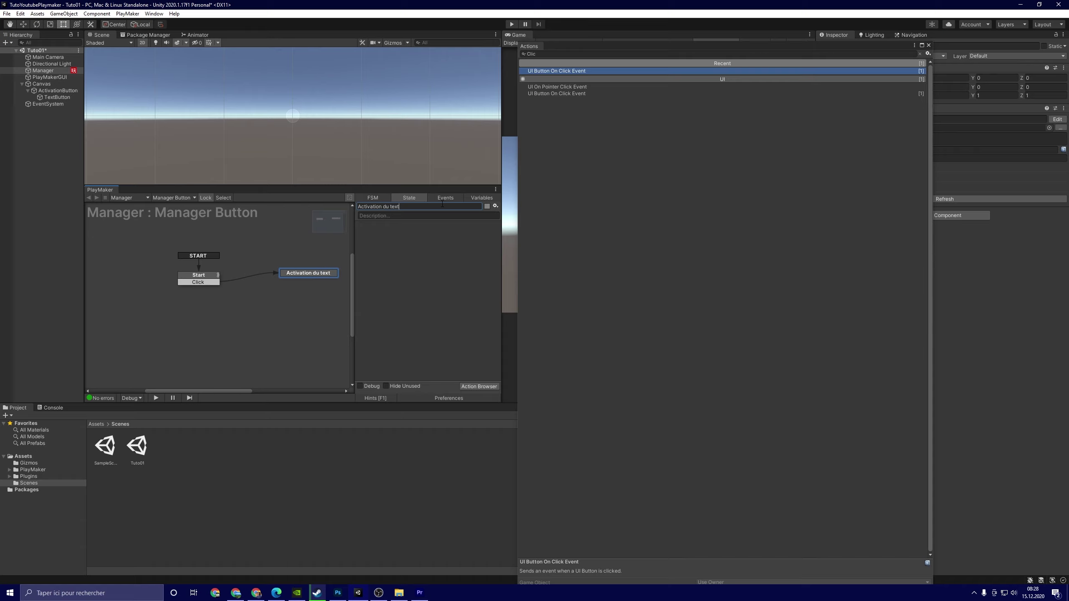
Set the Start state's UI Button On Click Event to a specified game object and assign ActivationButton to it.
left_click(208, 282)
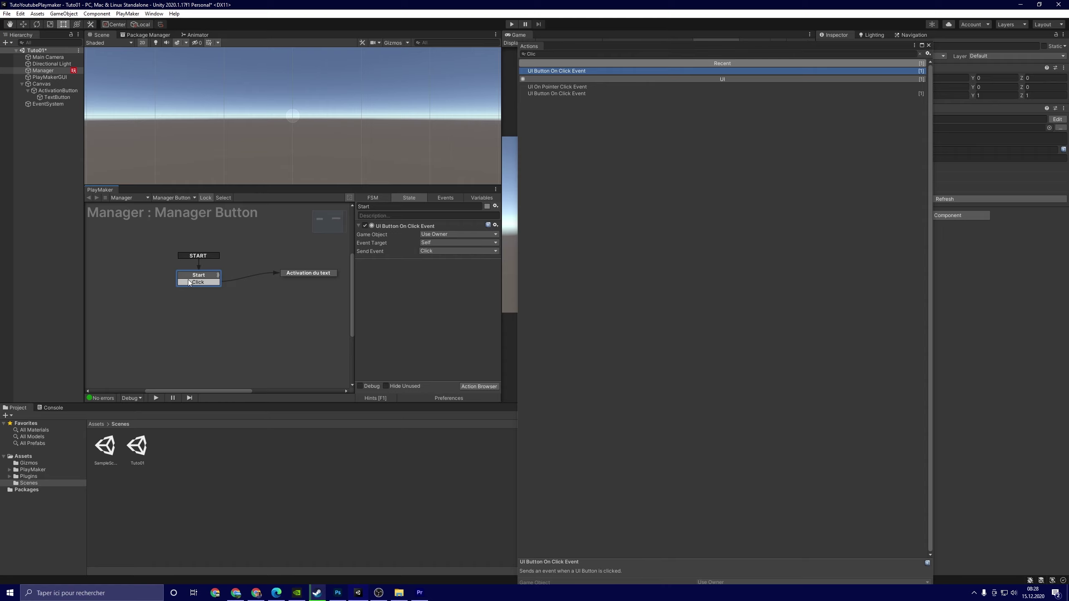
left_click(435, 234)
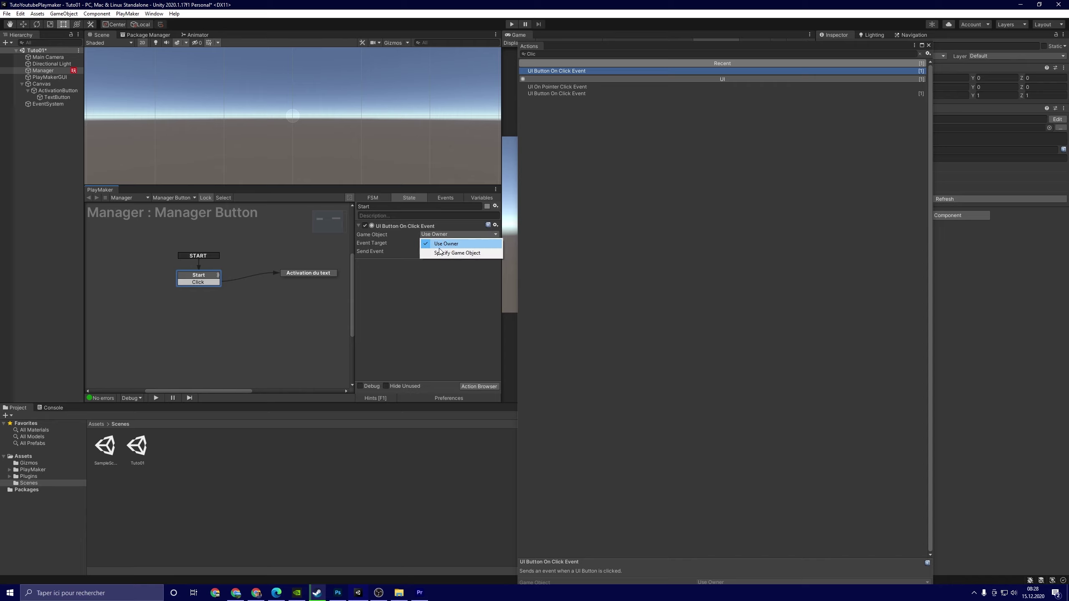
left_click(446, 253)
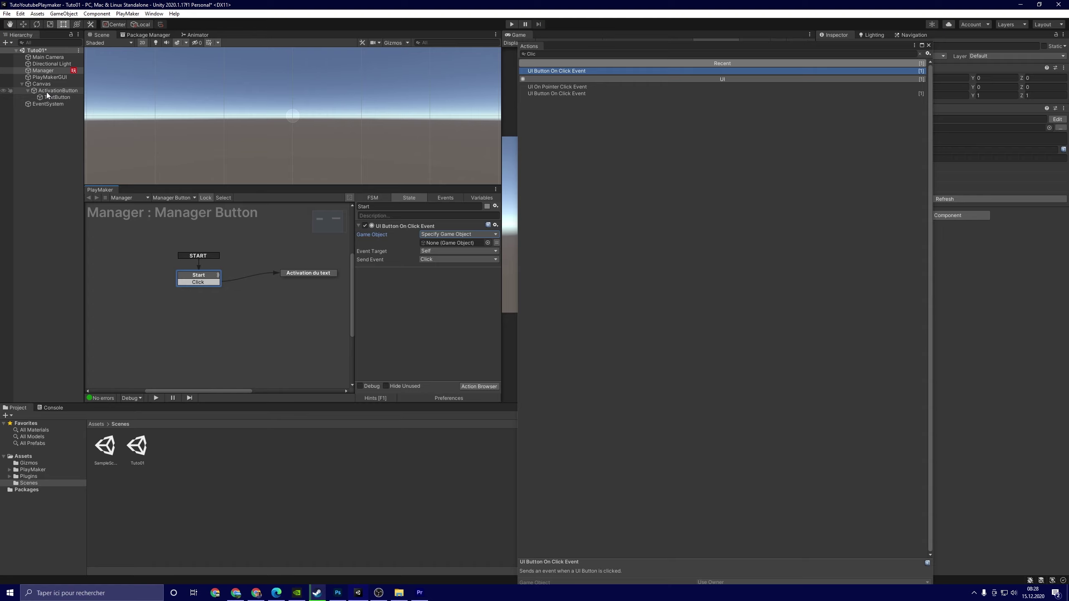
left_click_drag(47, 93, 449, 247)
Turn off Maximize On Play, run the scene to test the button's Click transition in the FSM, and stop play mode.
left_click(294, 274)
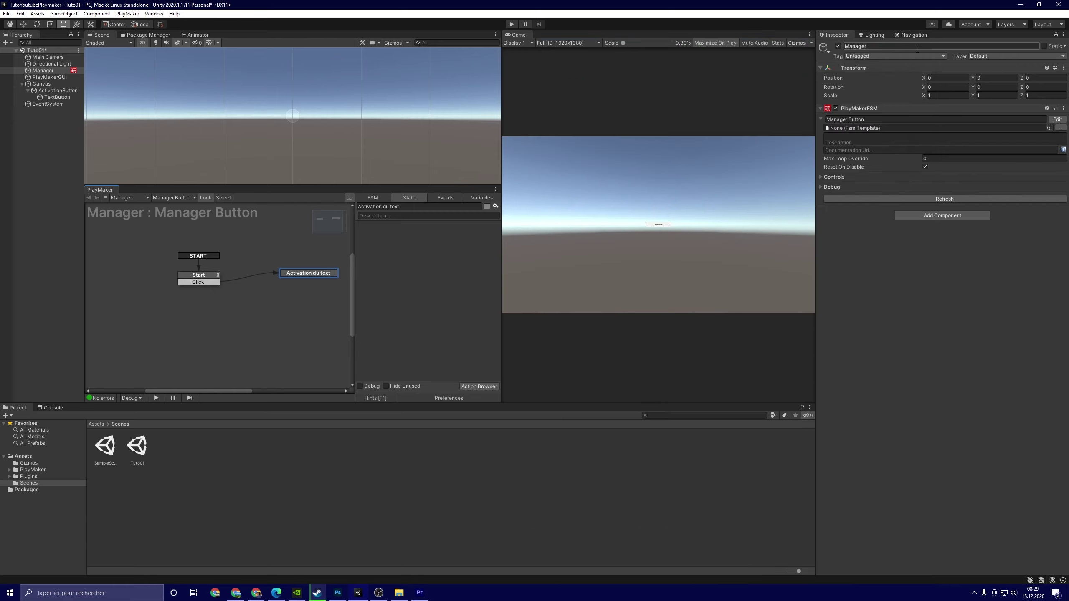
left_click(526, 35)
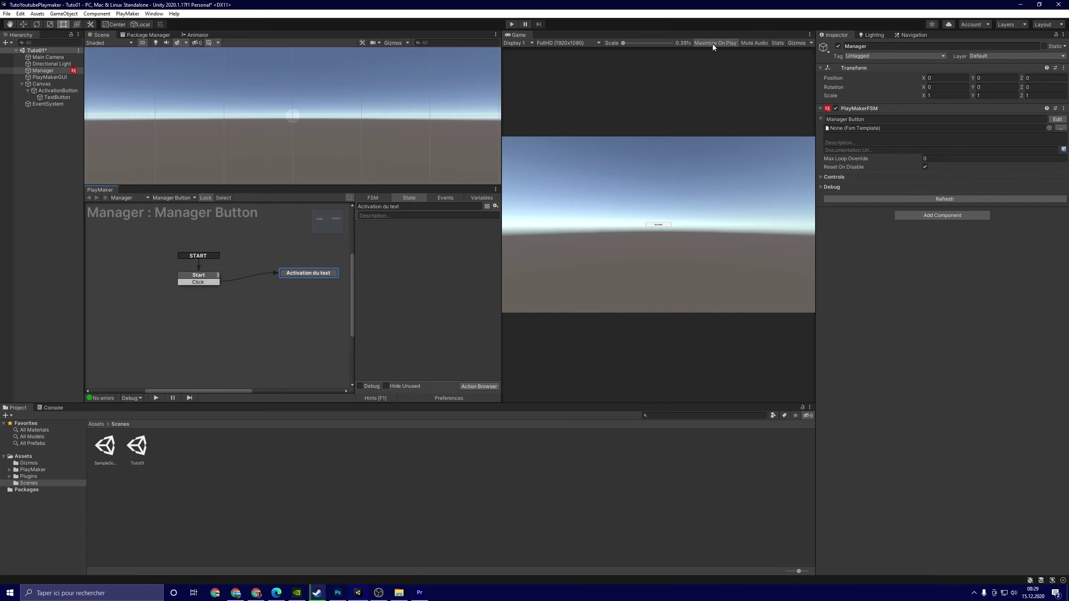
left_click(513, 24)
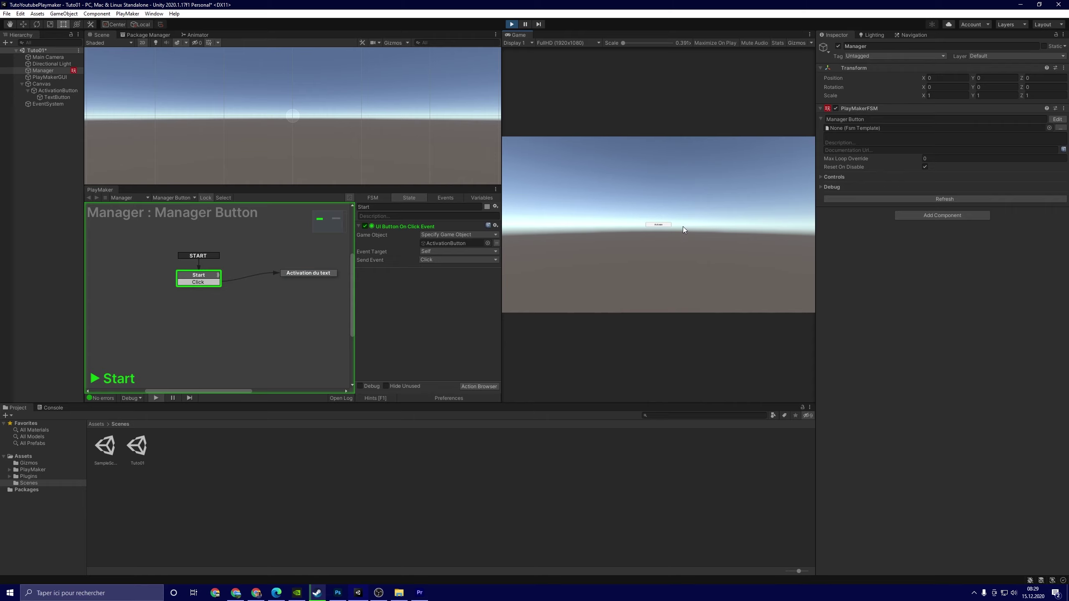
left_click(660, 226)
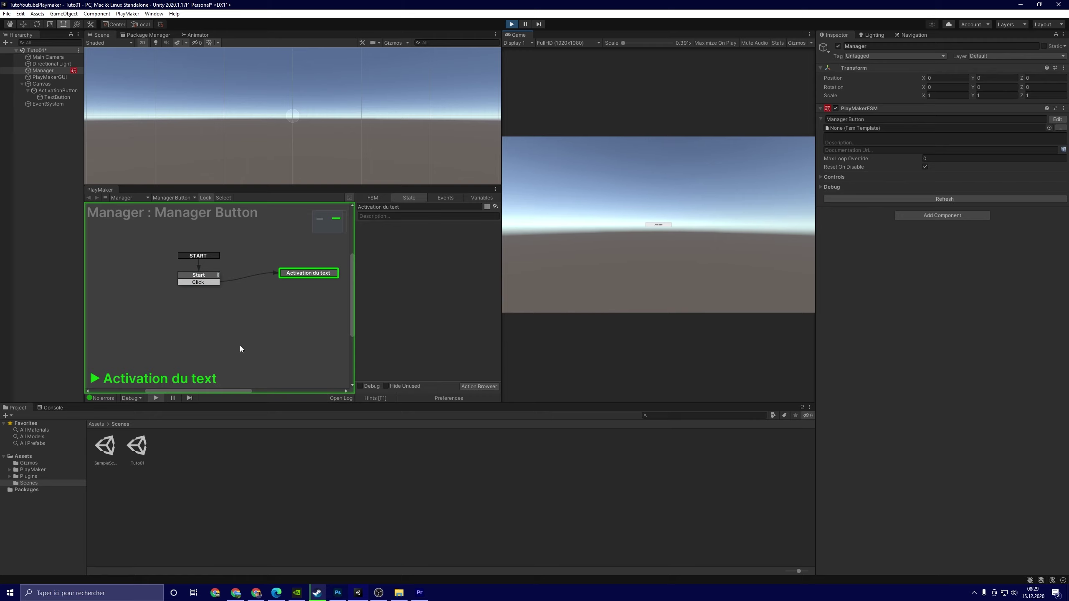
left_click(511, 24)
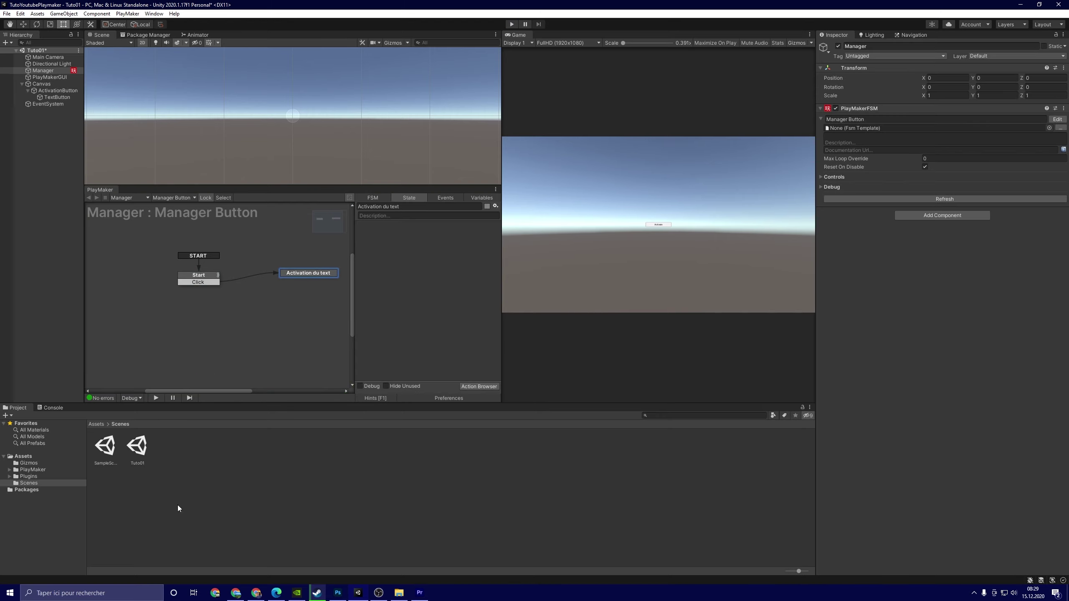
Add a UI Text Set Text action to the Start state and close the Actions window.
left_click(200, 283)
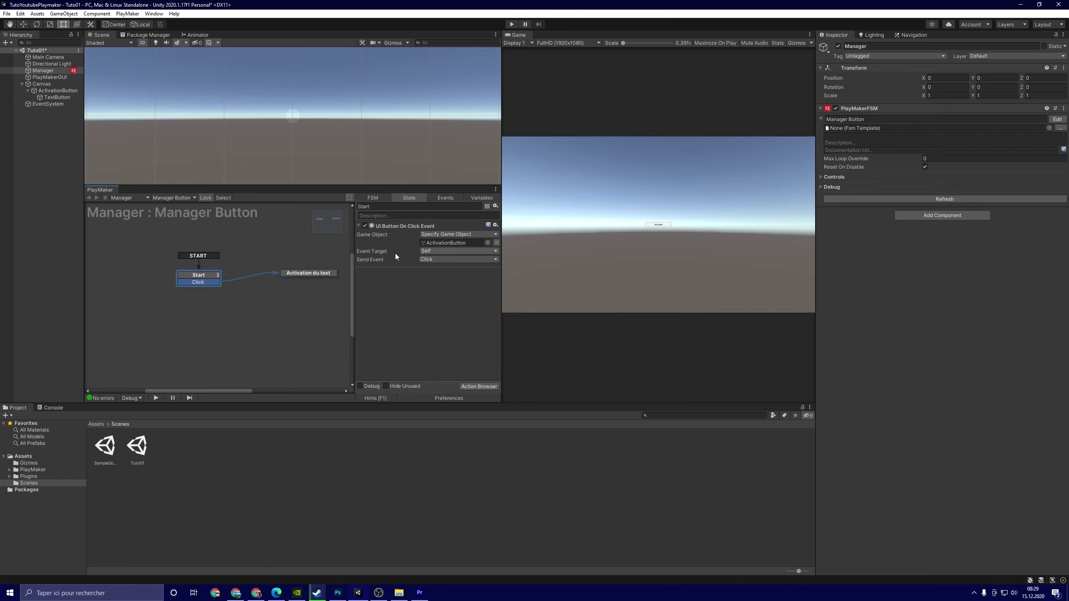
left_click(471, 386)
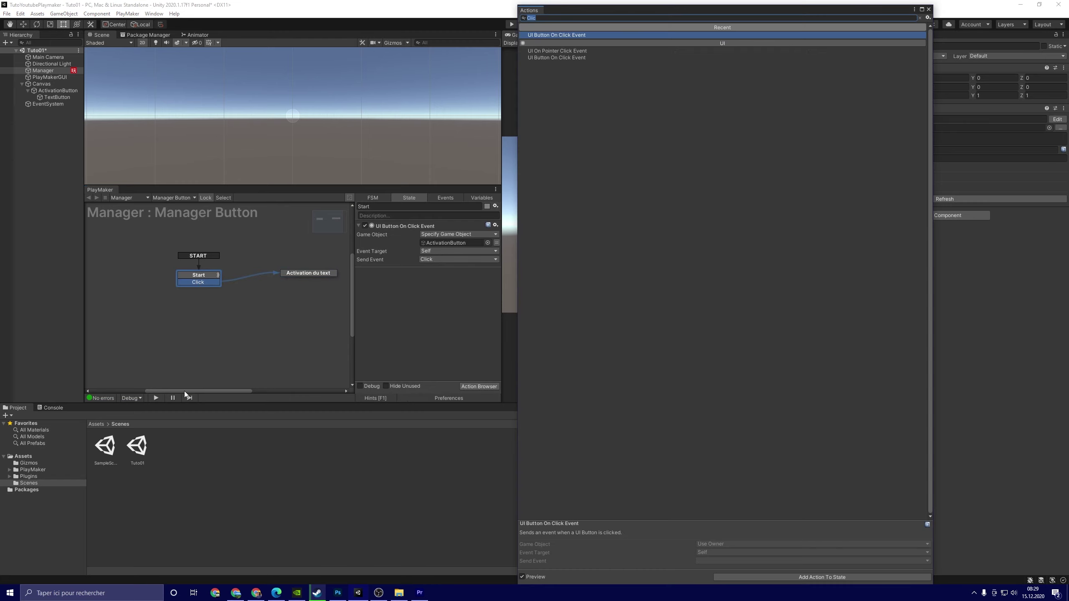
type("ui")
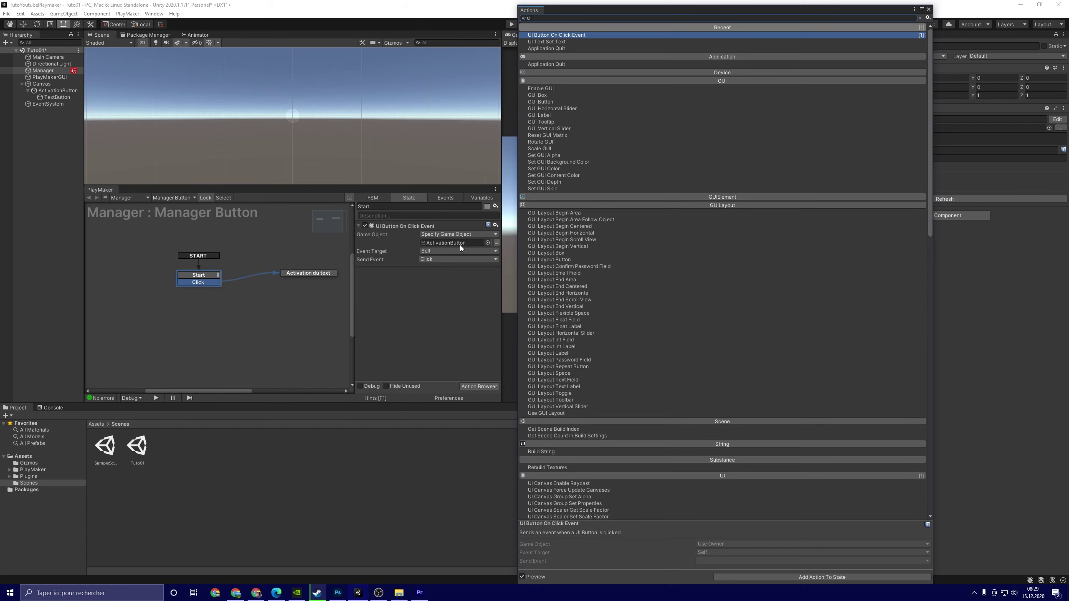
double_click(546, 42)
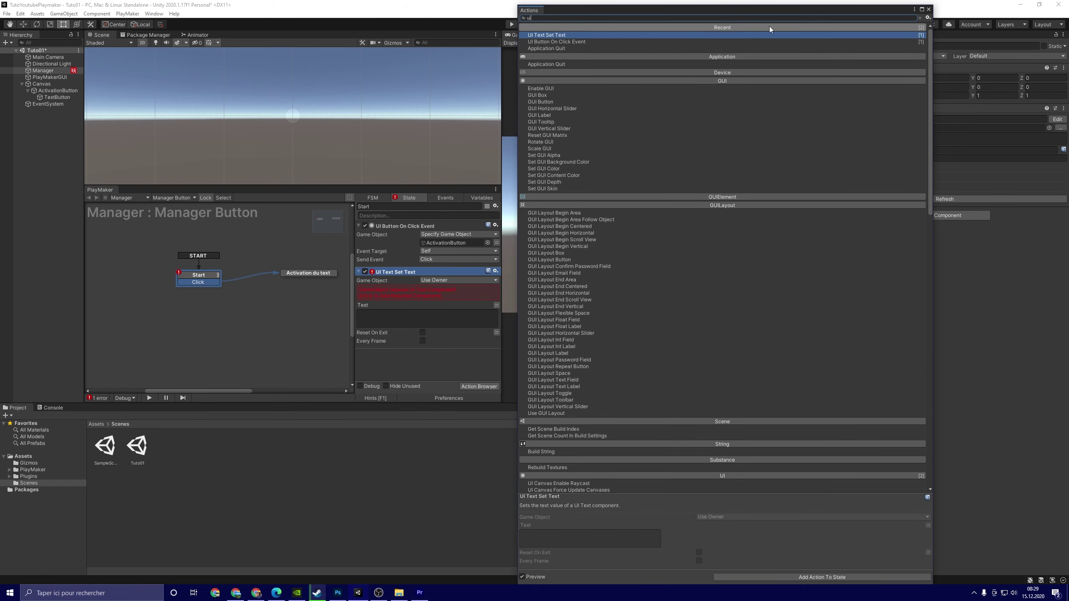
left_click(928, 8)
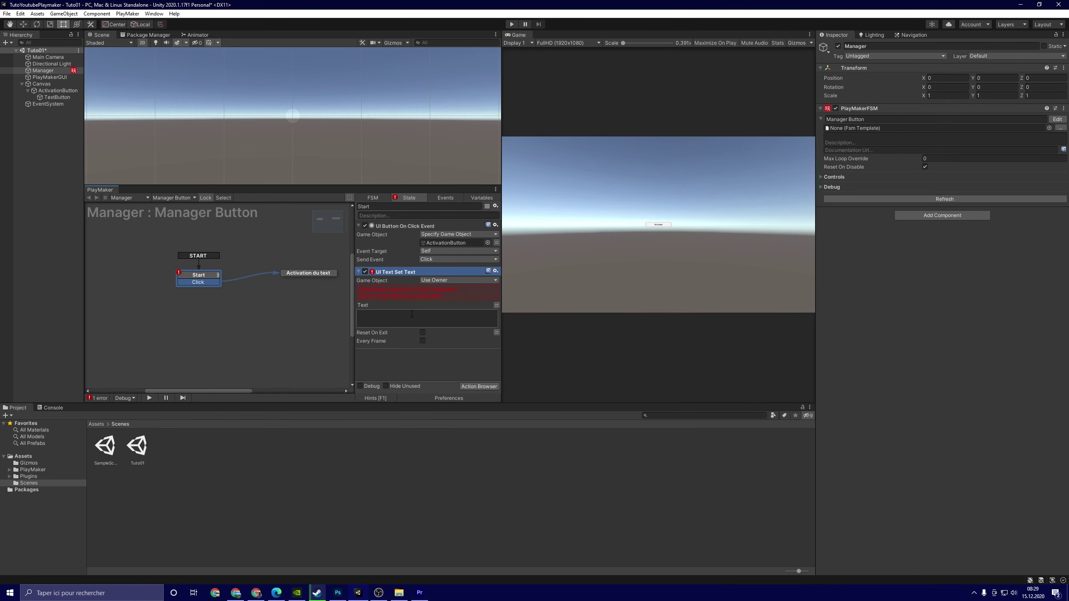
Set the Start state's UI Text Set Text action to the text Activate and assign TextButton as its specified game object.
type("Activat")
key("BackSpace")
key("BackSpace")
left_click(470, 281)
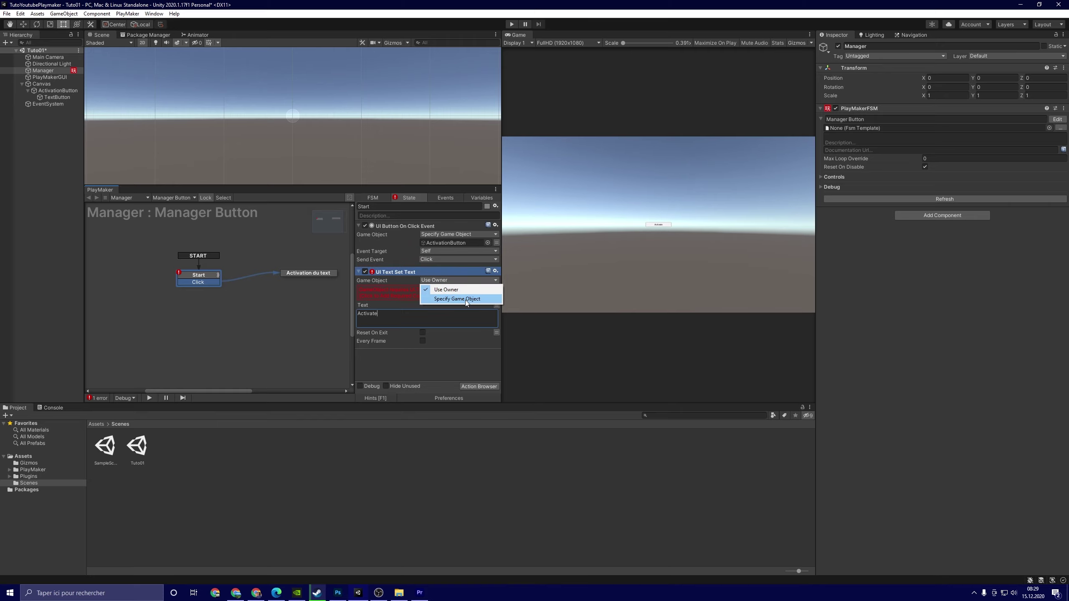
left_click(465, 299)
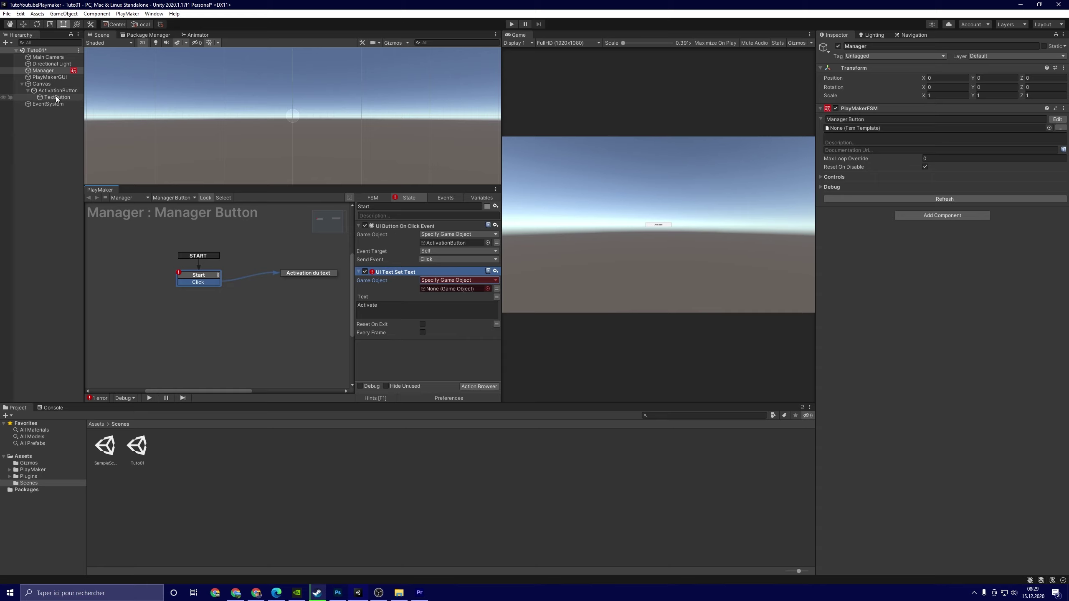
left_click_drag(60, 99, 419, 294)
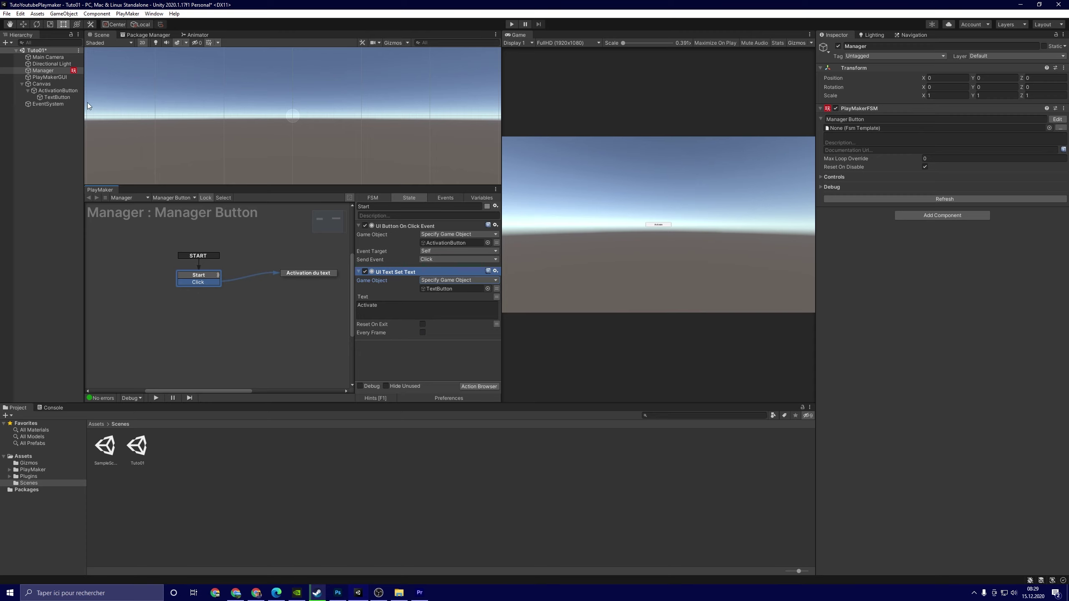
Clear the default text in TextButton's Text component.
left_click(57, 96)
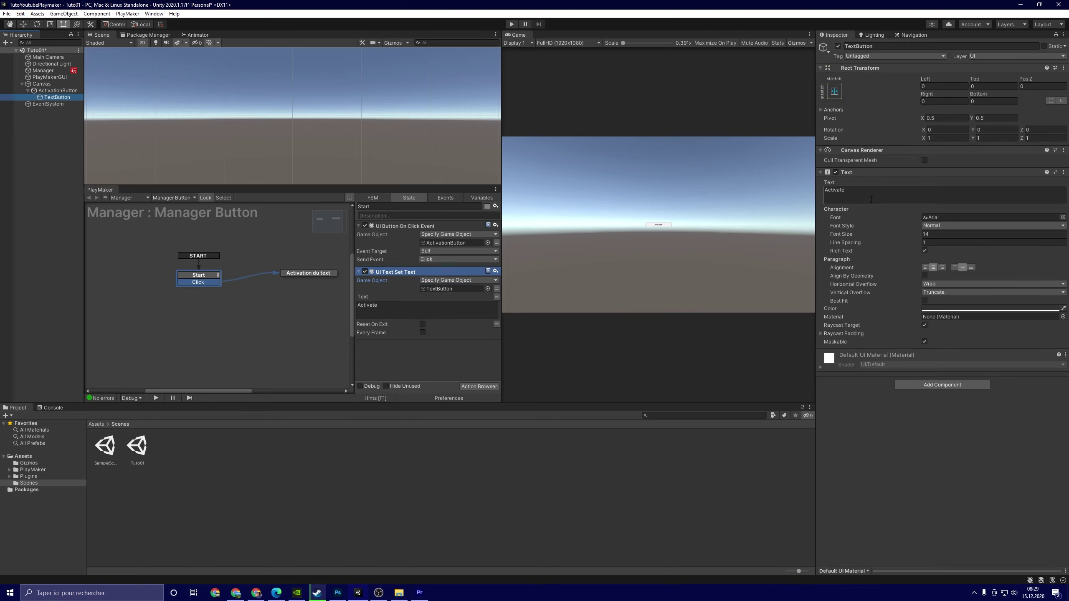
left_click(871, 199)
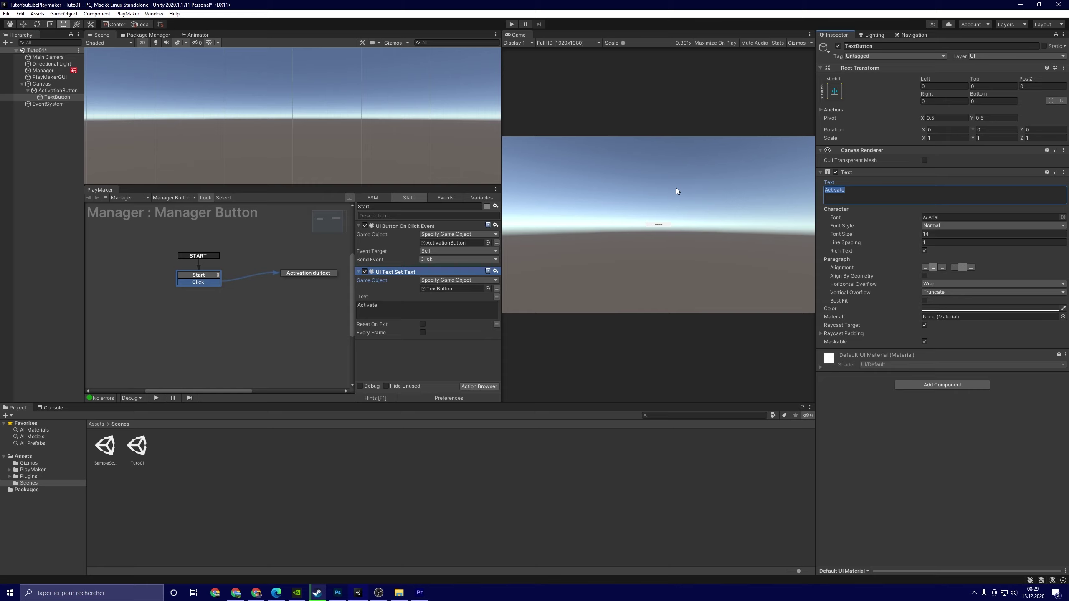
key("BackSpace")
Run the scene to check the button label set by the FSM, widen the PlayMaker area, and stop play mode.
left_click(513, 26)
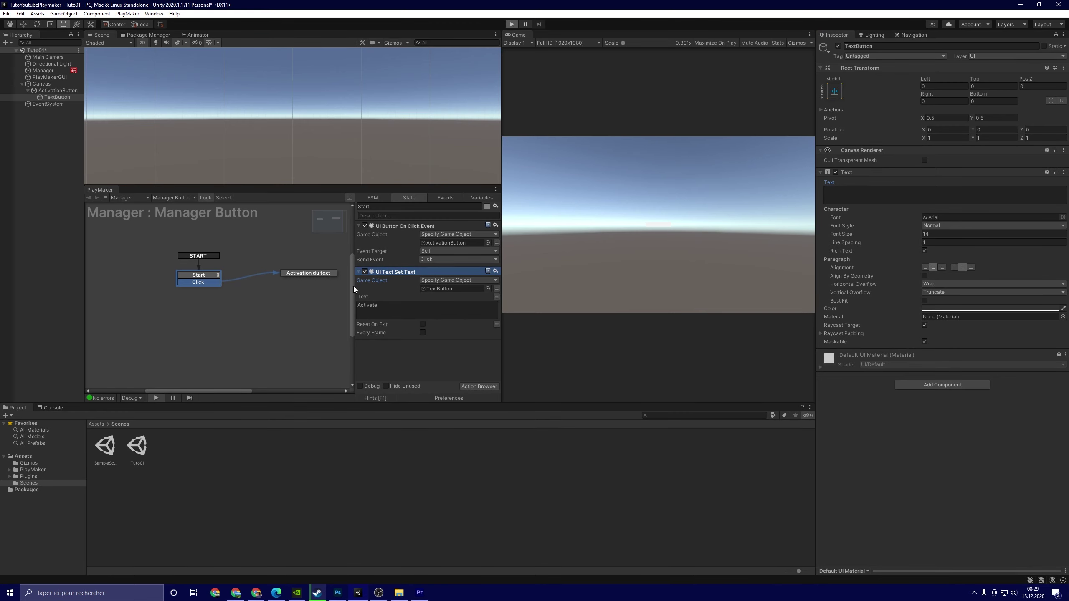
left_click(658, 224)
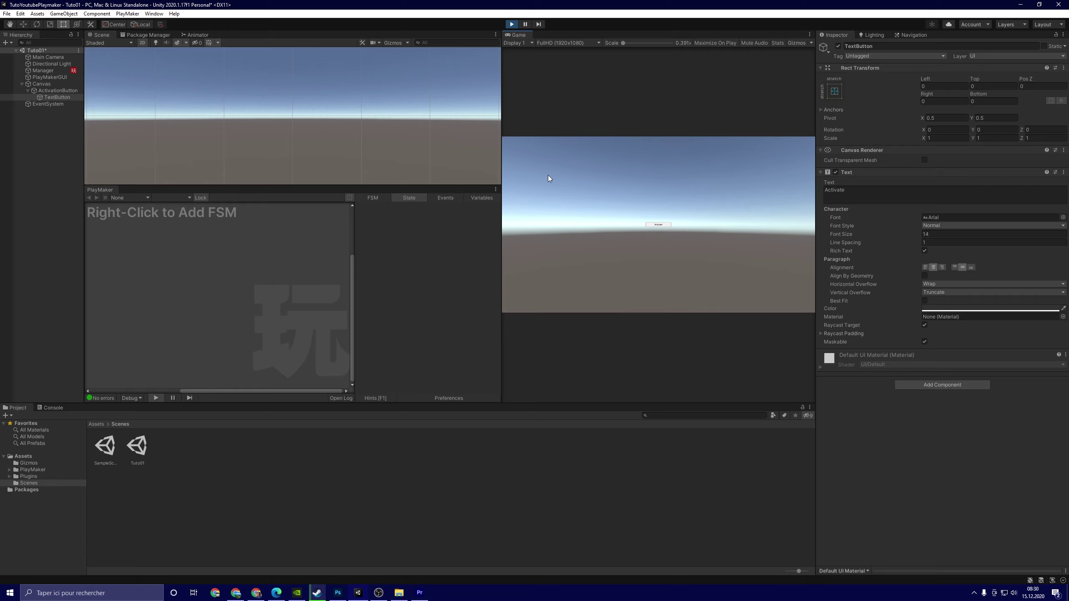
left_click_drag(502, 168, 257, 171)
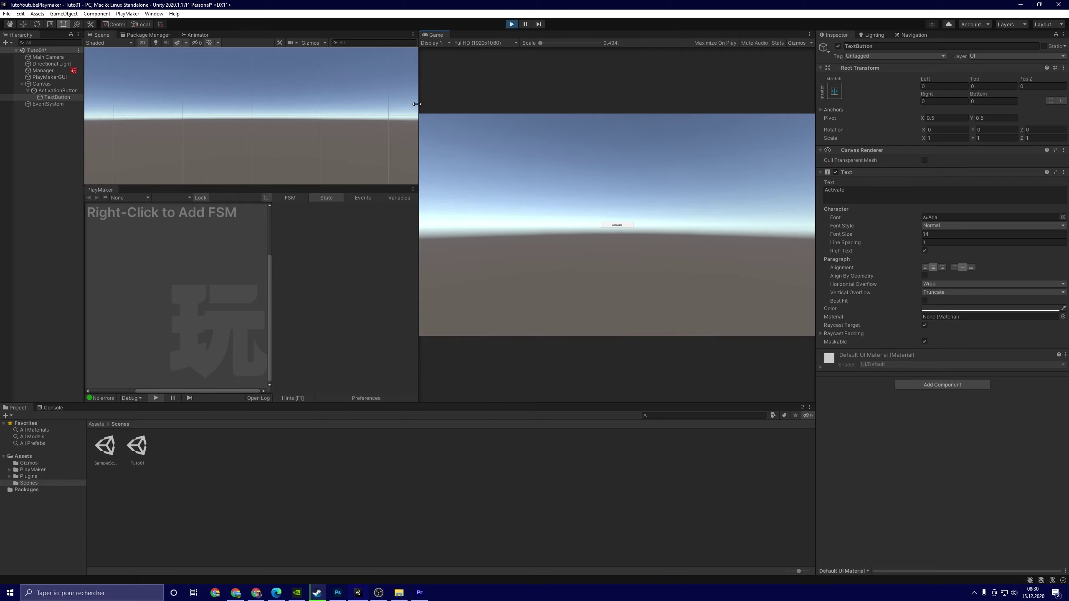
left_click_drag(417, 104, 563, 106)
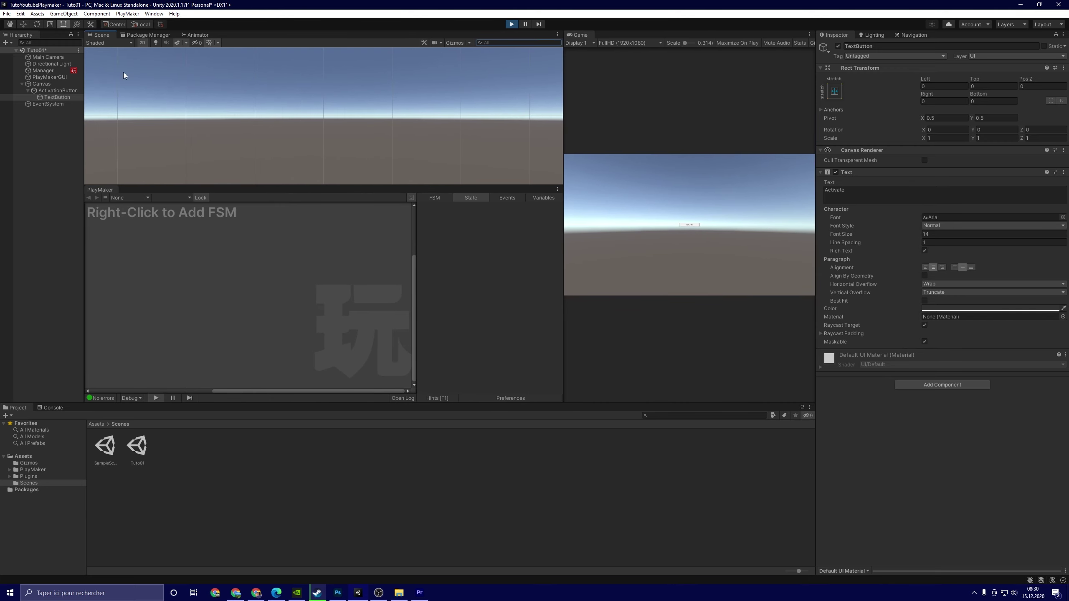
left_click(512, 24)
Copy the UI Text Set Text action from the Start state into Activation du text and set its text to Desactivate.
left_click(43, 70)
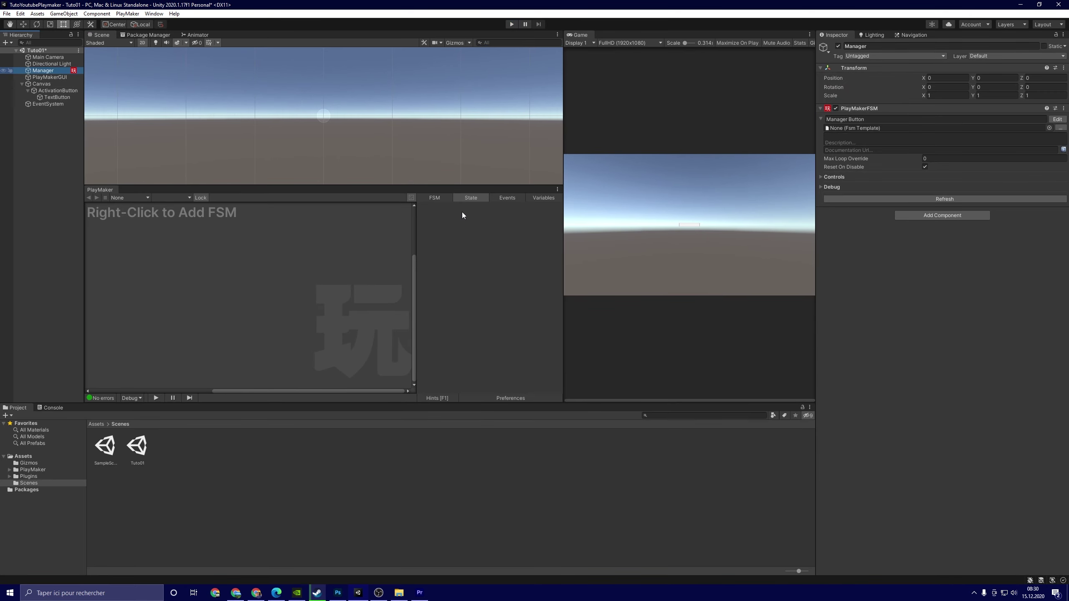
left_click(471, 274)
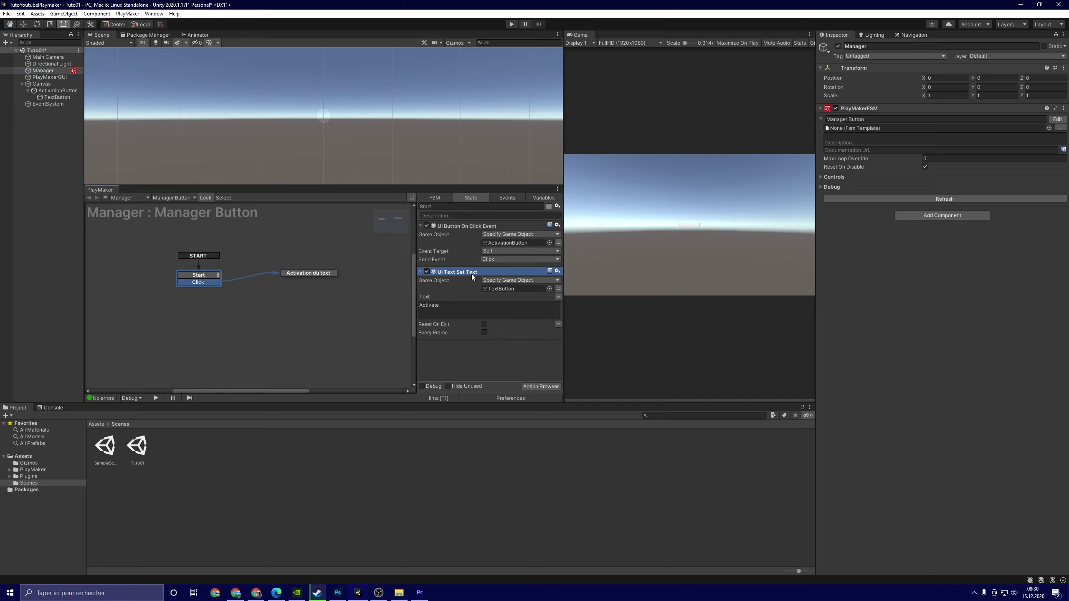
left_click(317, 278)
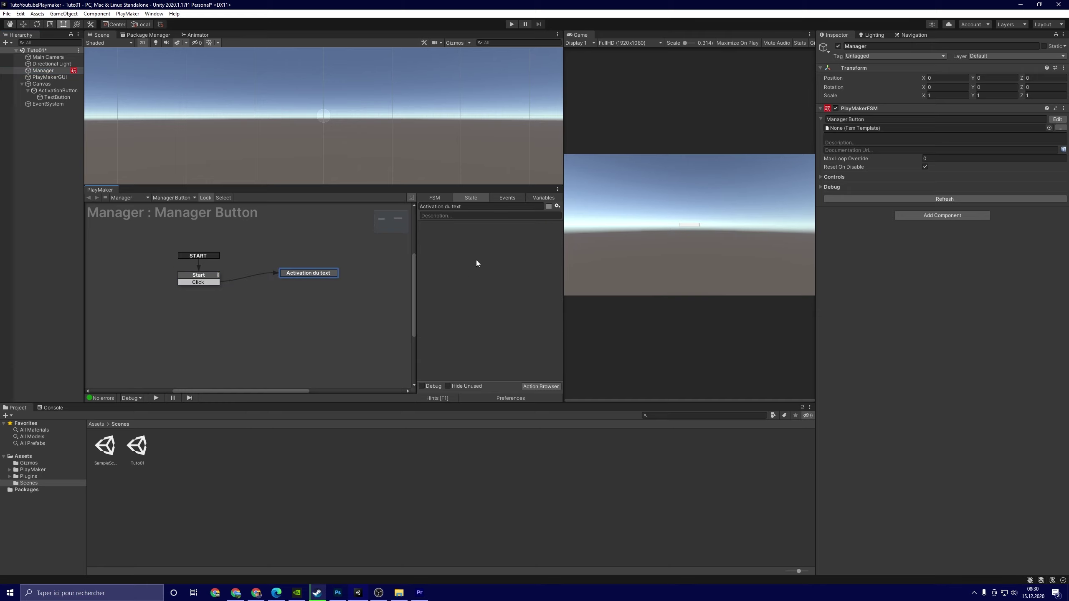
key("ctrl+v")
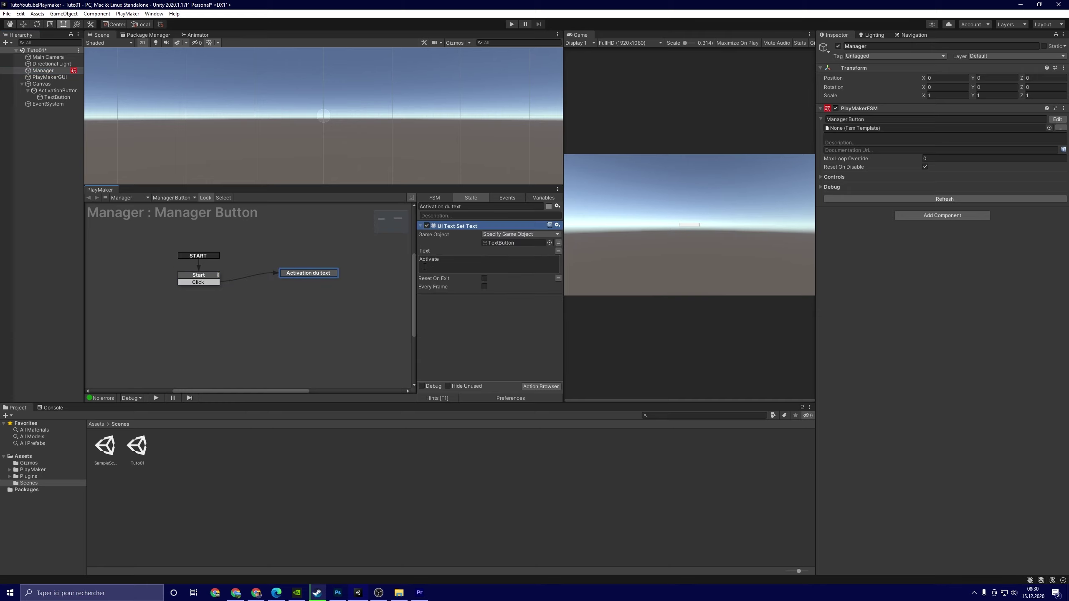
left_click(447, 256)
type("Desa")
left_click(368, 335)
Turn on Maximize On Play, run the scene to test the button's label change, and stop play mode.
left_click(732, 43)
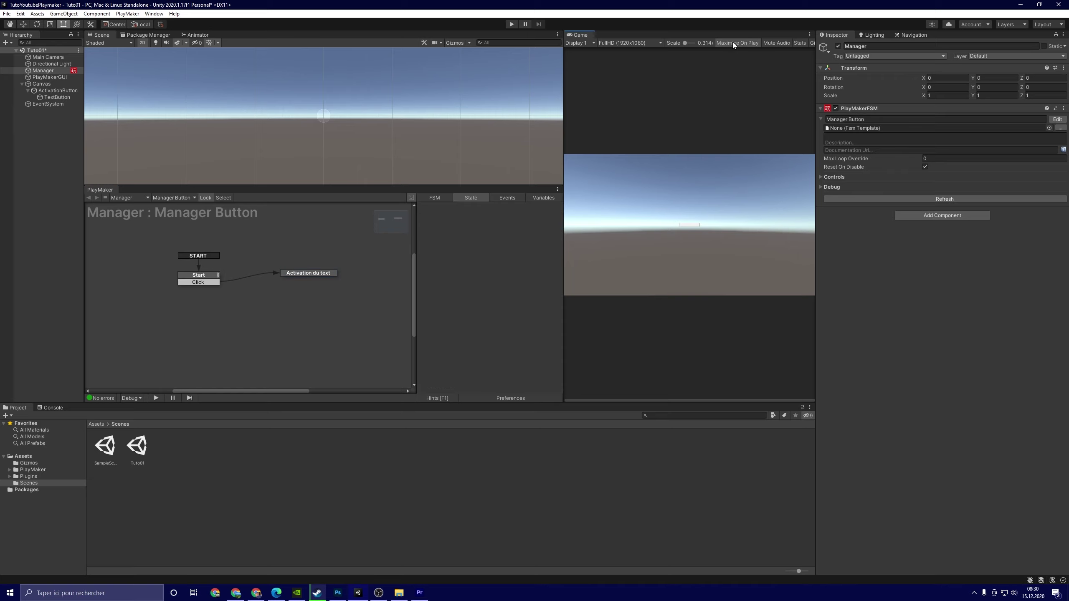
left_click(510, 24)
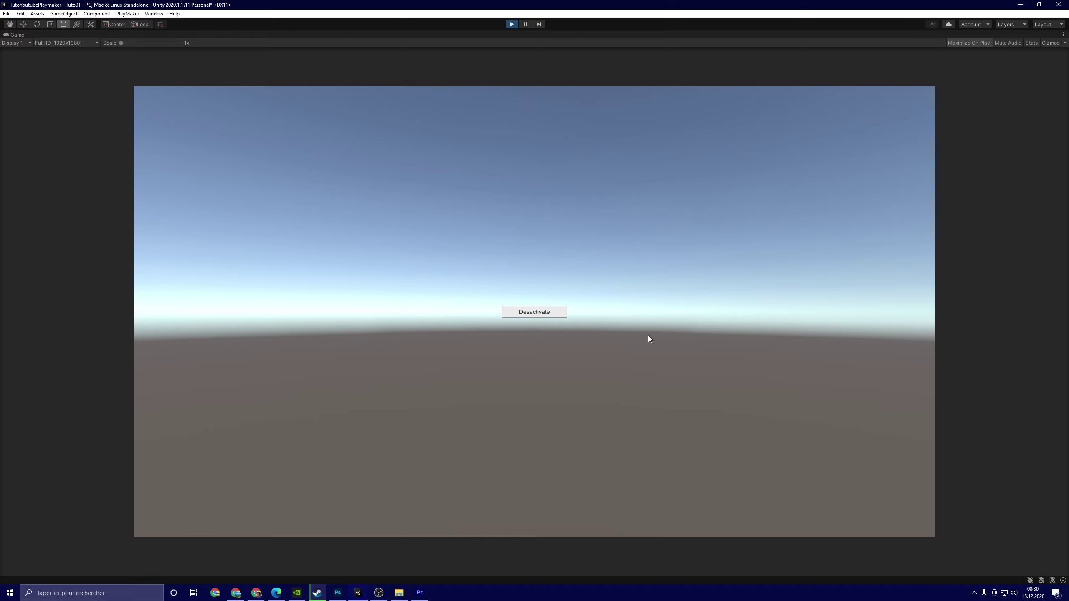
left_click(508, 27)
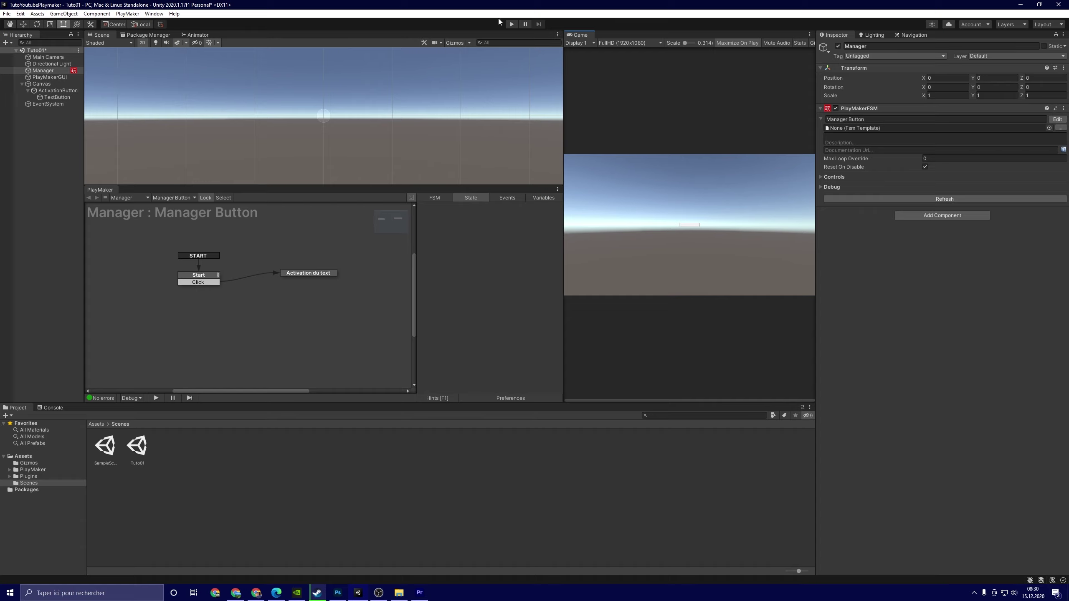
Turn off Maximize On Play, run the scene to follow the FSM from Start to Activation du text, and stop play mode.
left_click(754, 43)
left_click(511, 24)
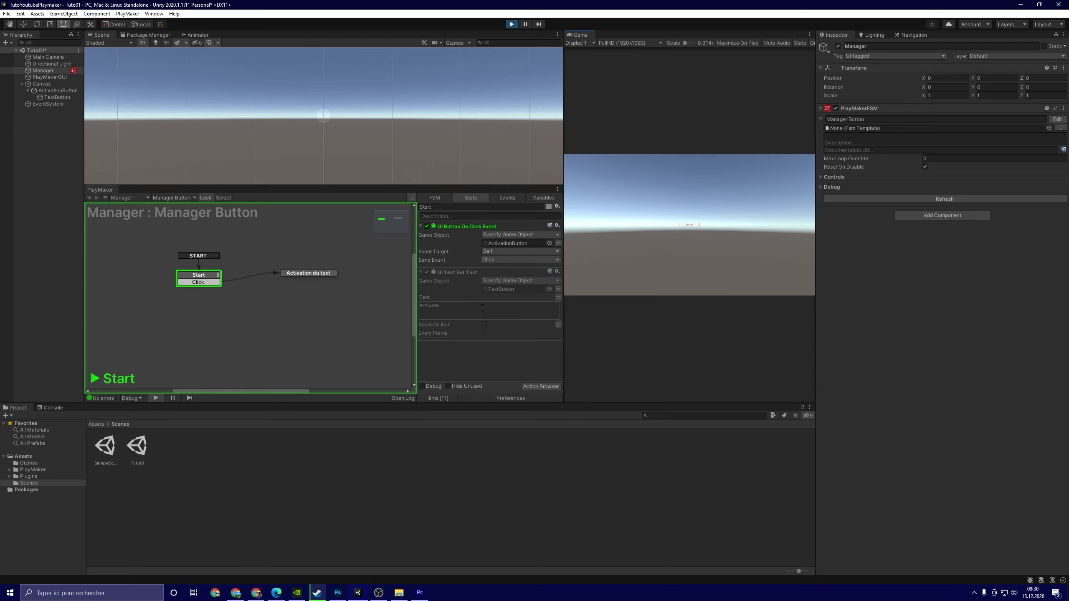
left_click(447, 306)
left_click(692, 224)
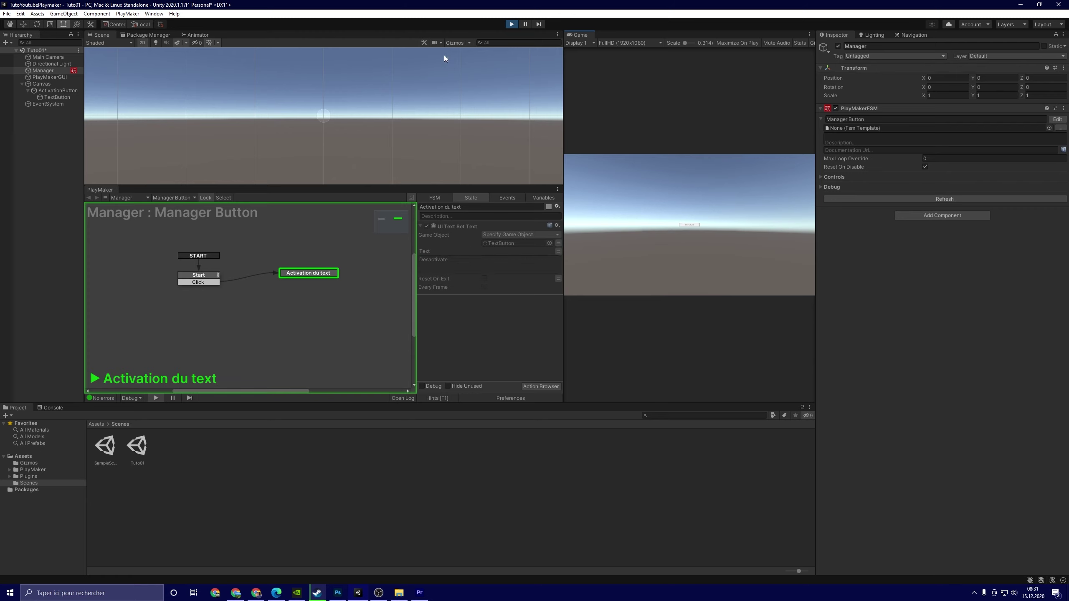
left_click(508, 25)
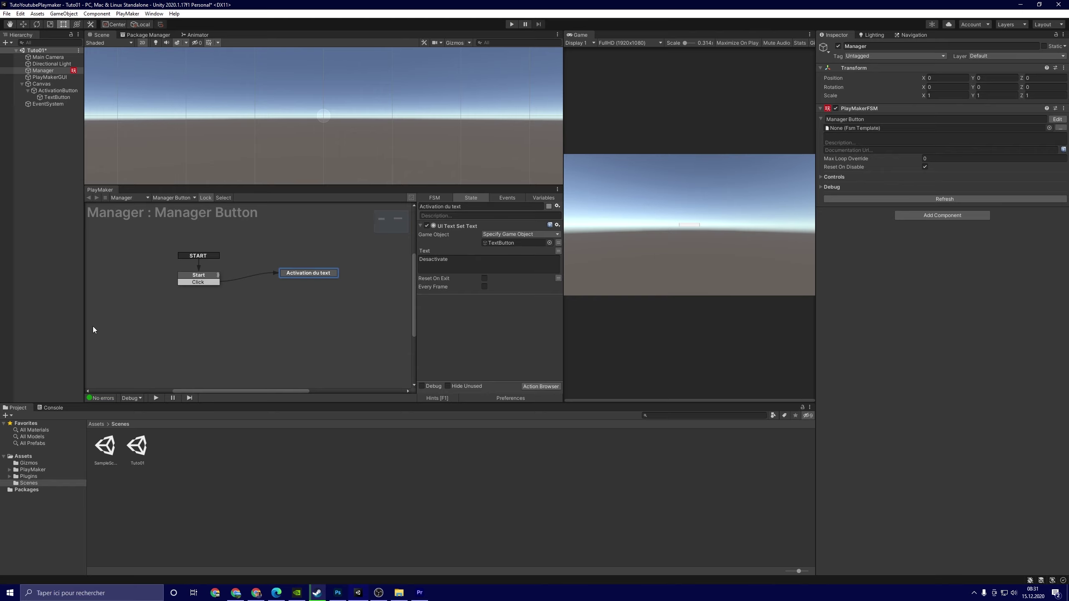
Copy Start's UI Button On Click Event action into Activation du text, add the Click transition there, and link it back to Start.
left_click(200, 274)
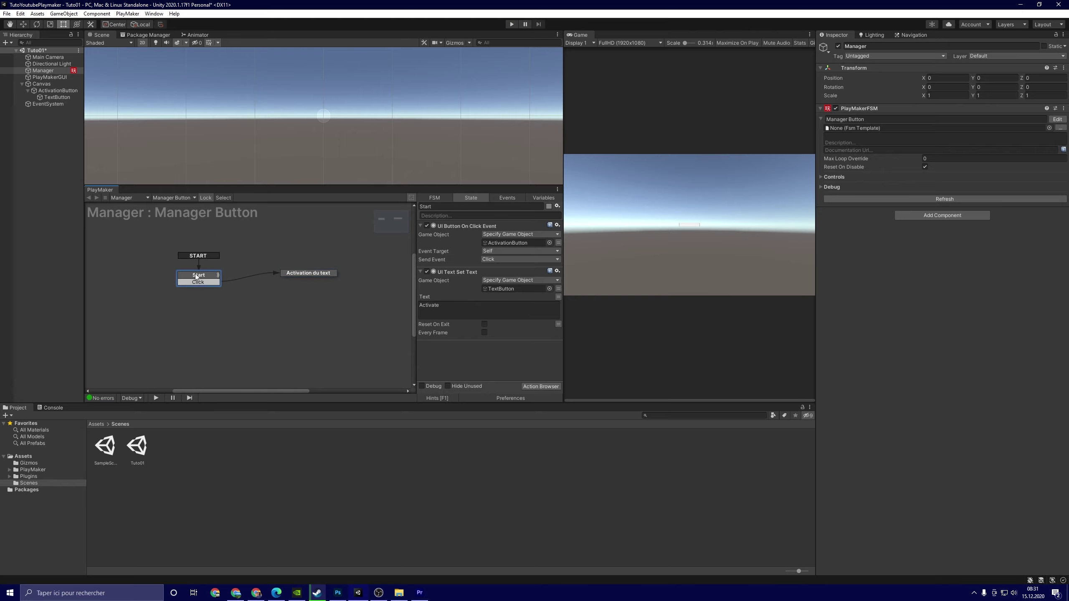
left_click(473, 227)
left_click(319, 274)
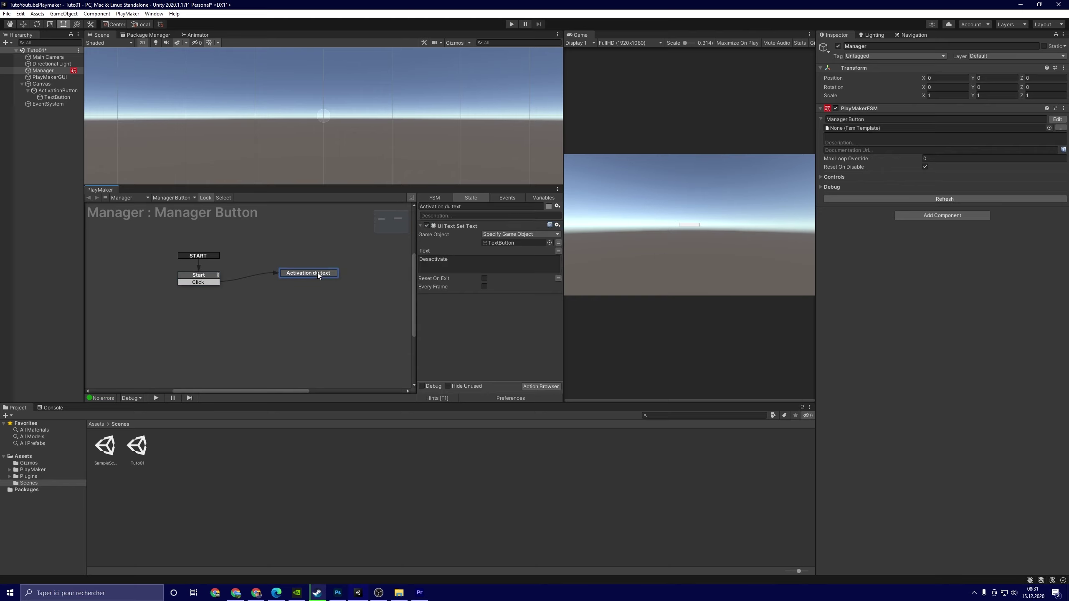
key("ctrl+v")
left_click(463, 342)
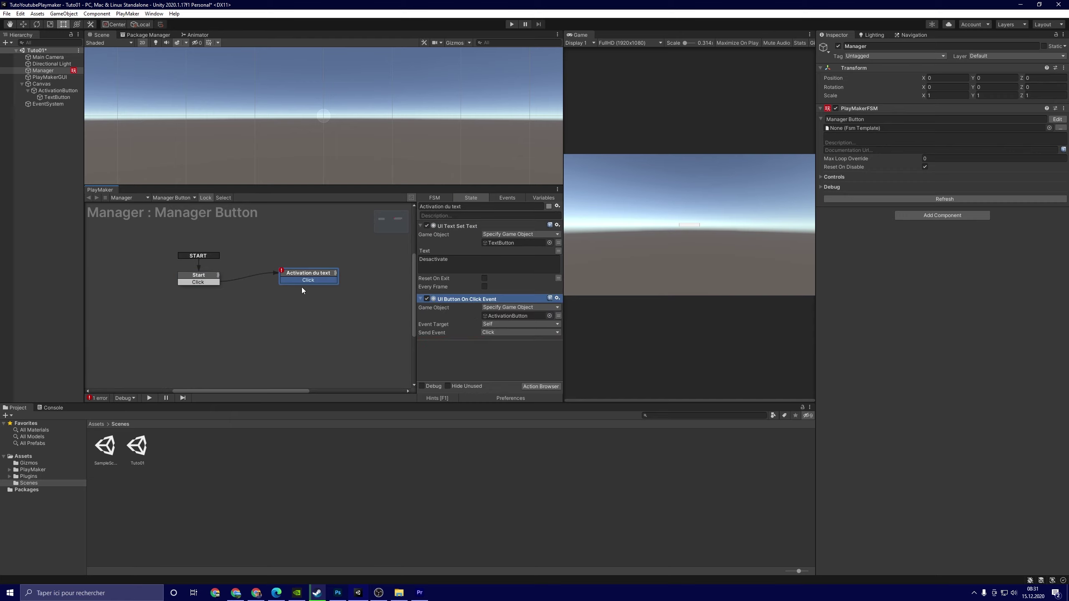
left_click_drag(303, 283, 218, 280)
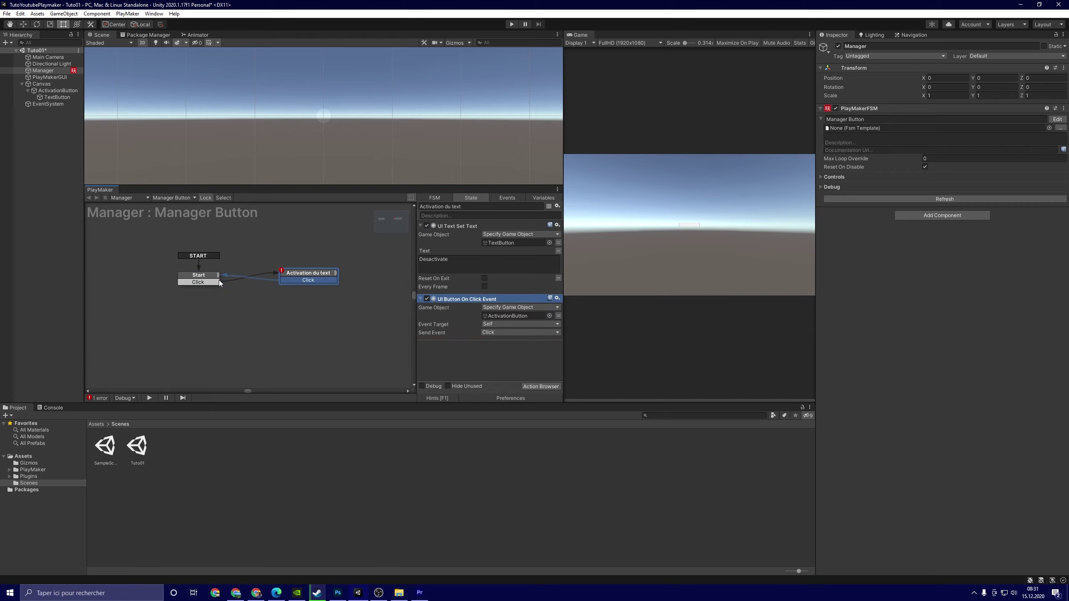
Run the scene to test the button switching between the Start and Activation du text states, and stop play mode.
left_click(203, 278)
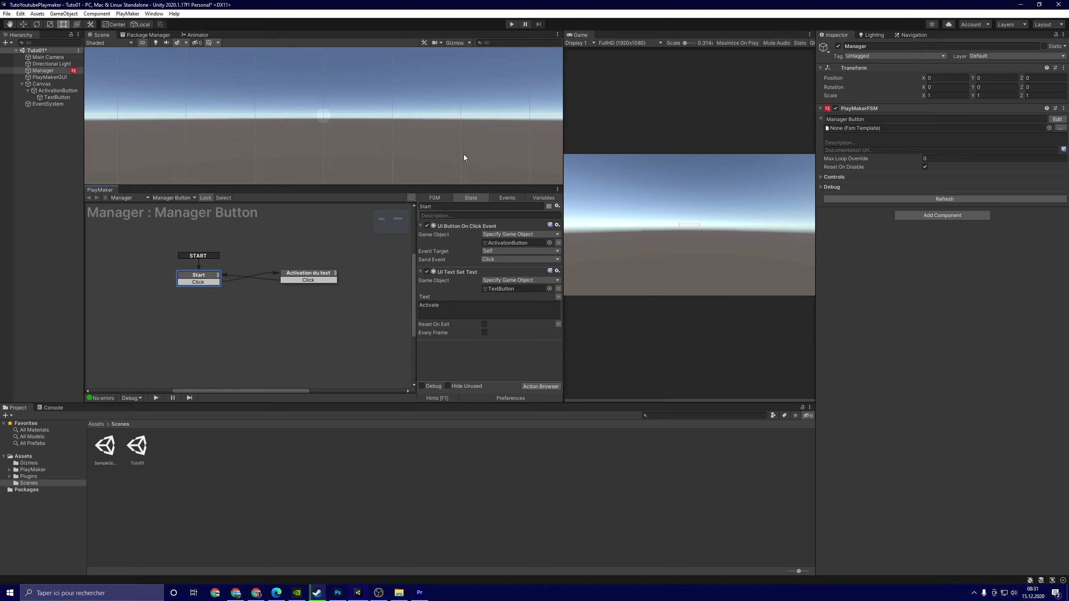
left_click(512, 24)
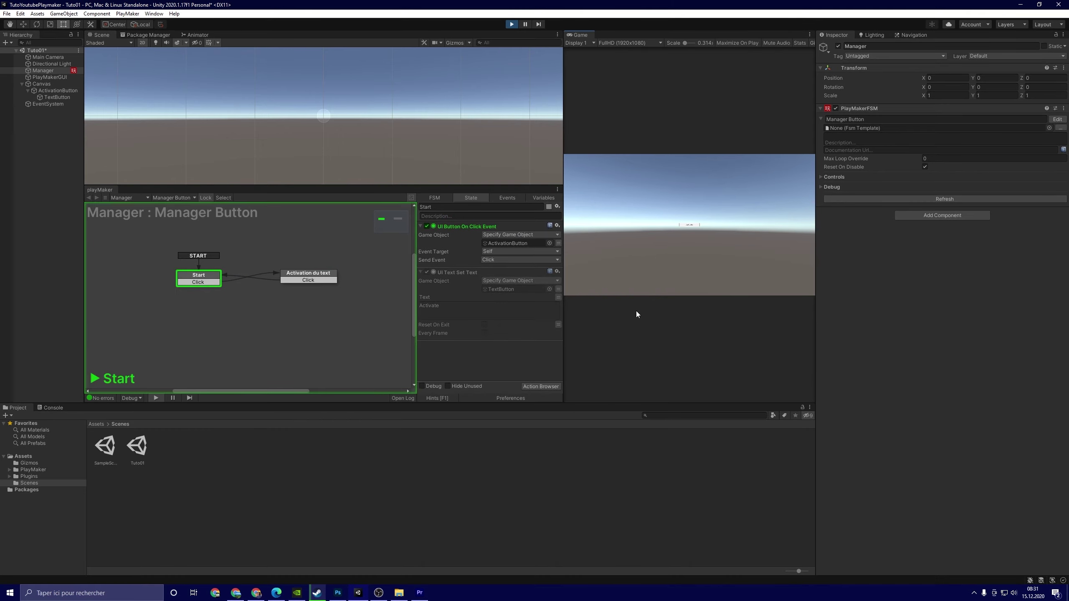
left_click(695, 226)
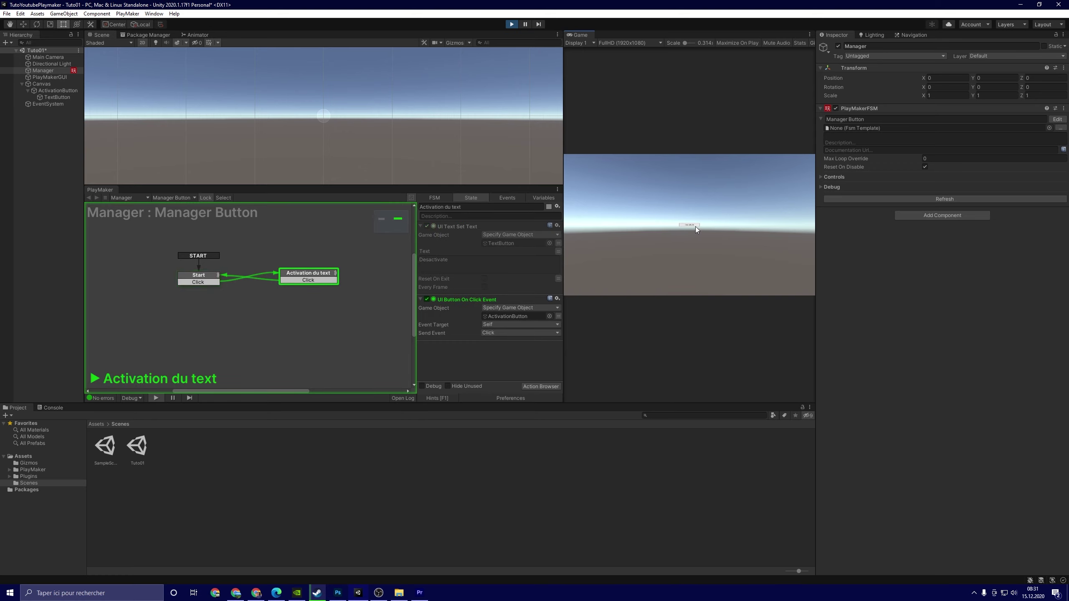
left_click(513, 24)
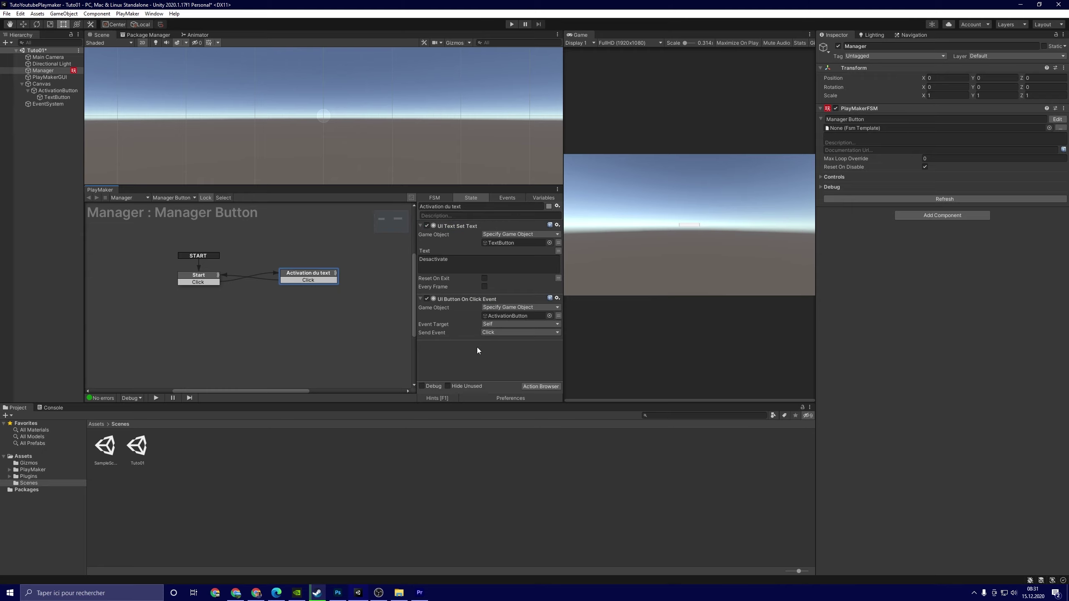
Add a second copy of UI Text Set Text to the Activation du text state, and create a UI Text under Canvas.
left_click_drag(477, 348, 474, 343)
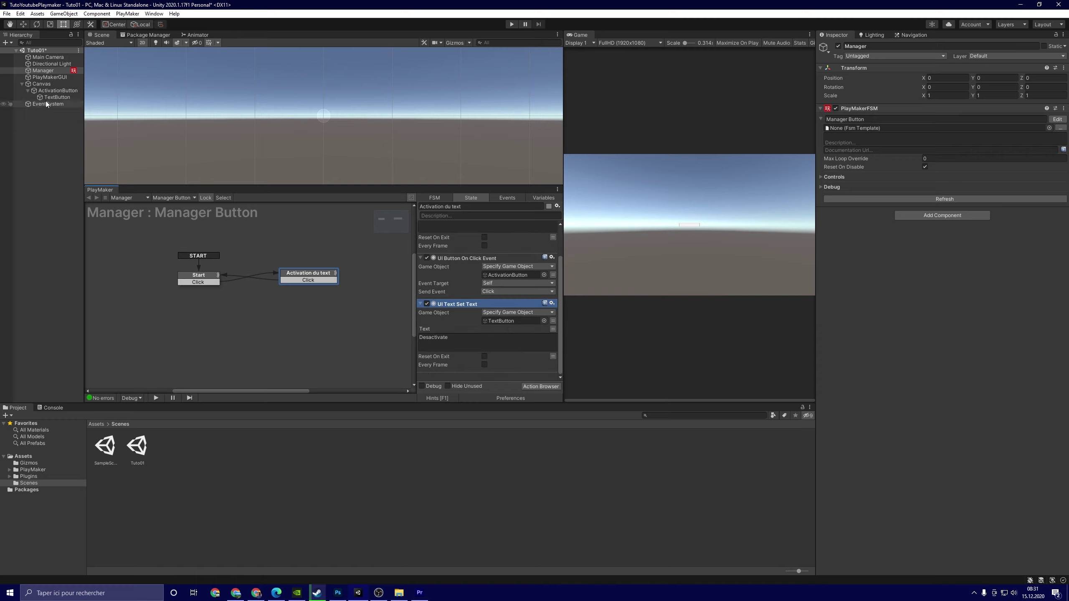
right_click(40, 83)
mouse_move(84, 233)
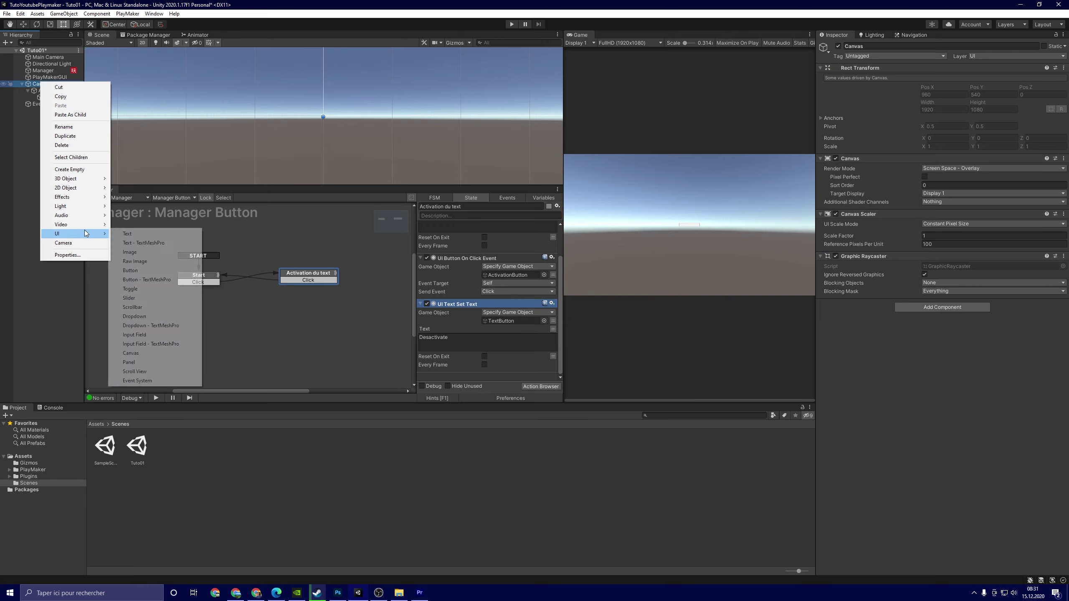
left_click(179, 236)
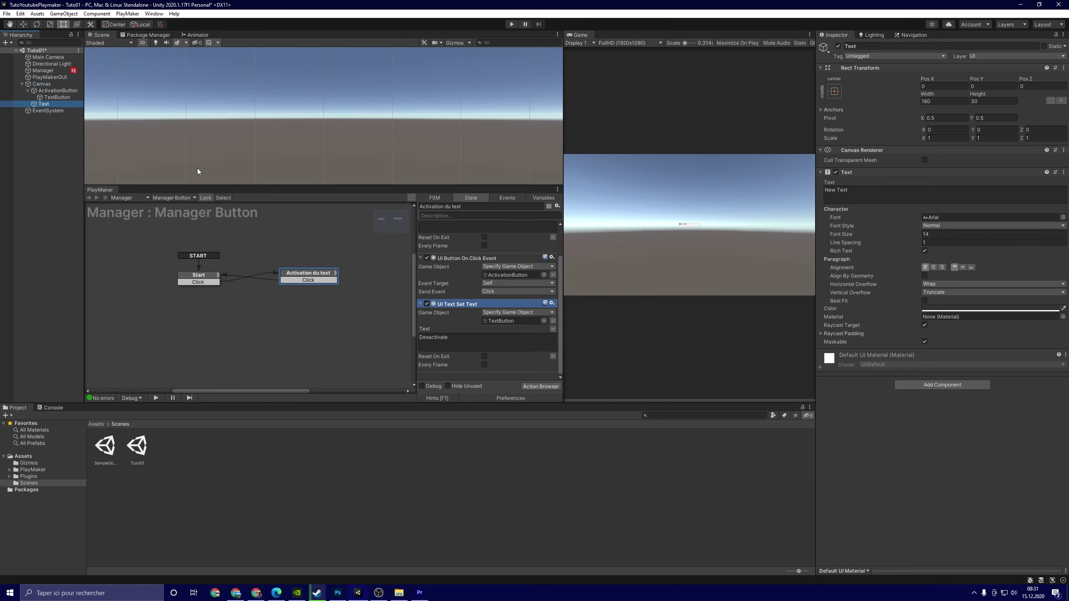
Move the new Text object above the button in the scene, to a Pos Y of about 38.
double_click(47, 104)
left_click(362, 124)
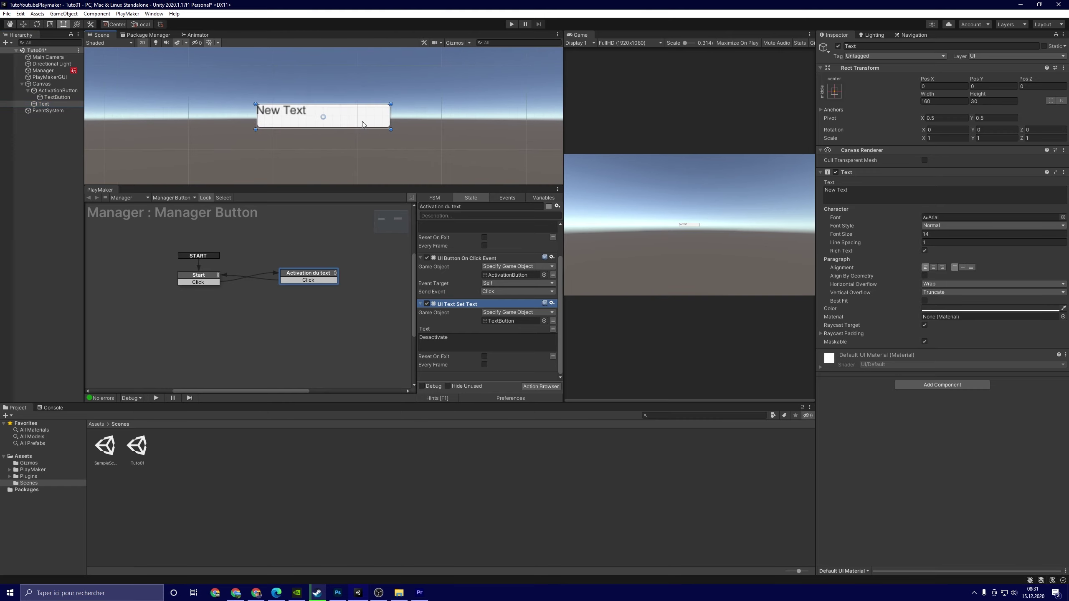
left_click_drag(363, 123, 364, 92)
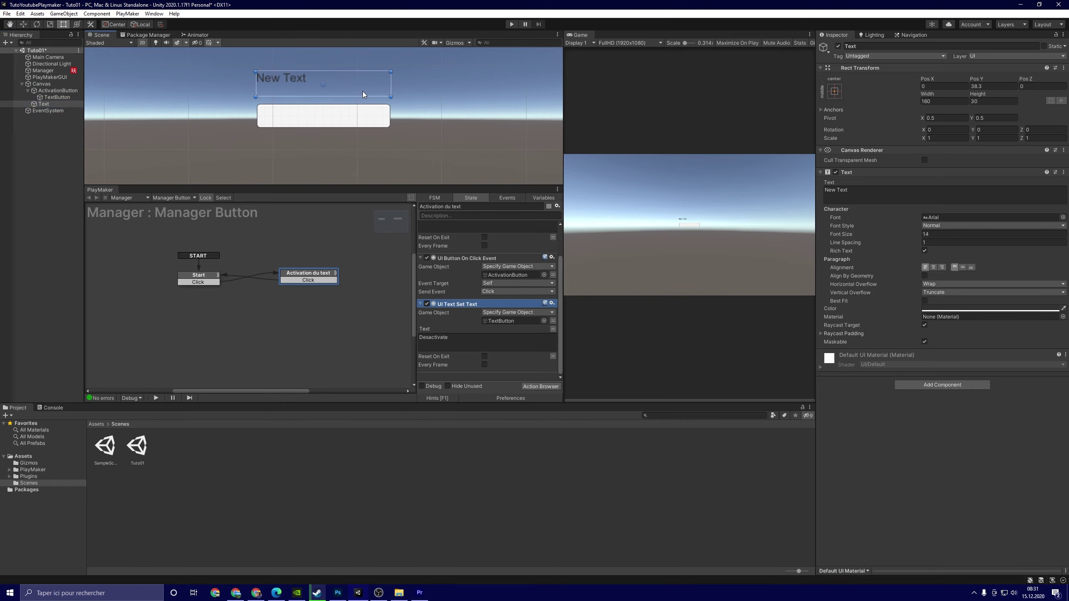
Clear the default content of the new Text object's Text component.
left_click(1016, 198)
key("ctrl+a")
key("BackSpace")
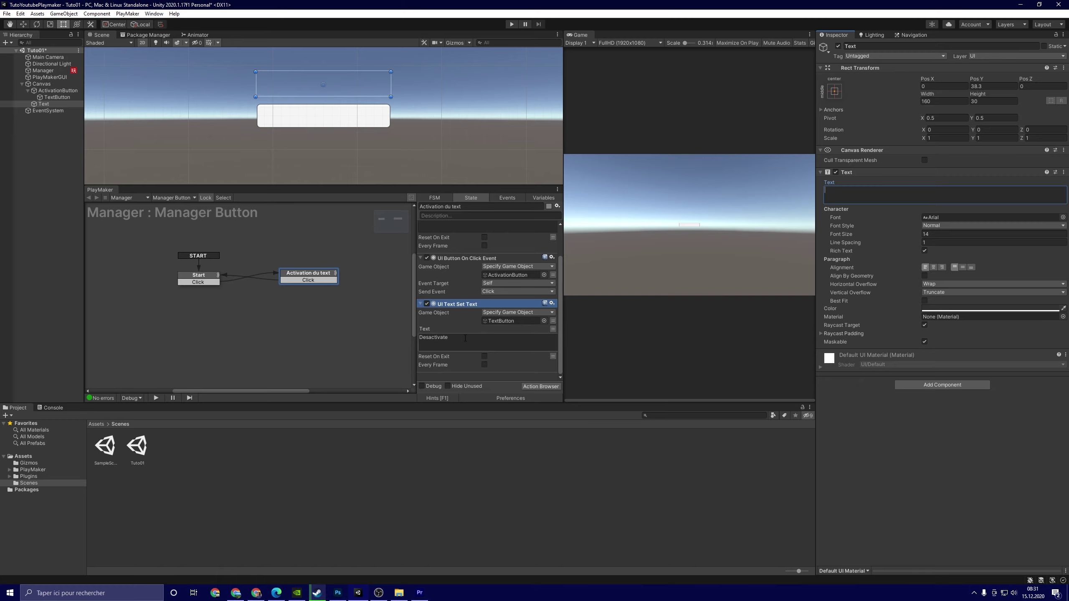
scroll(488, 292, "up", 1)
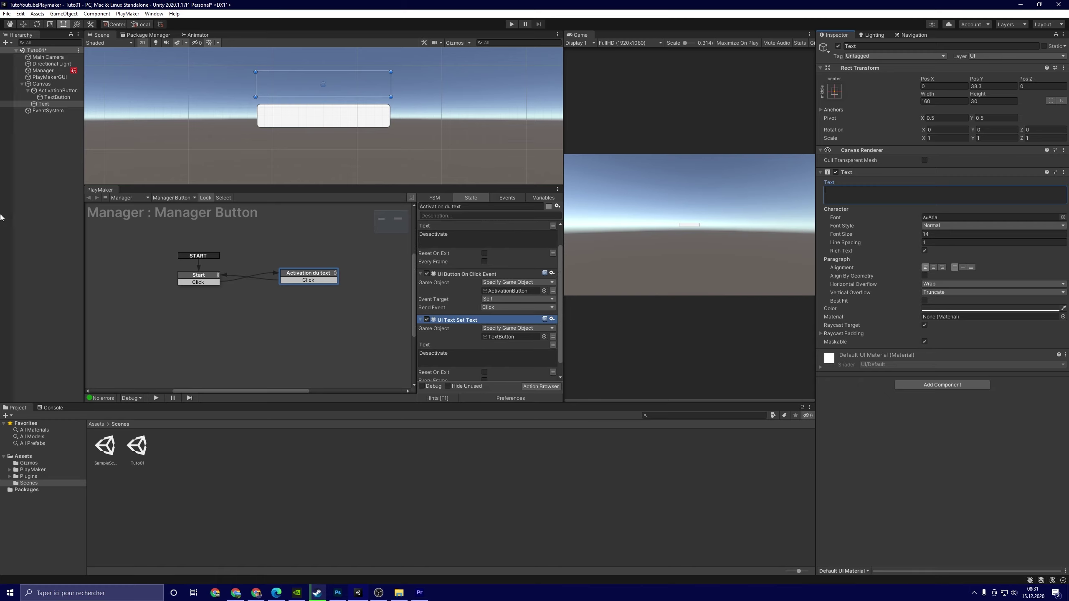
scroll(527, 262, "down", 1)
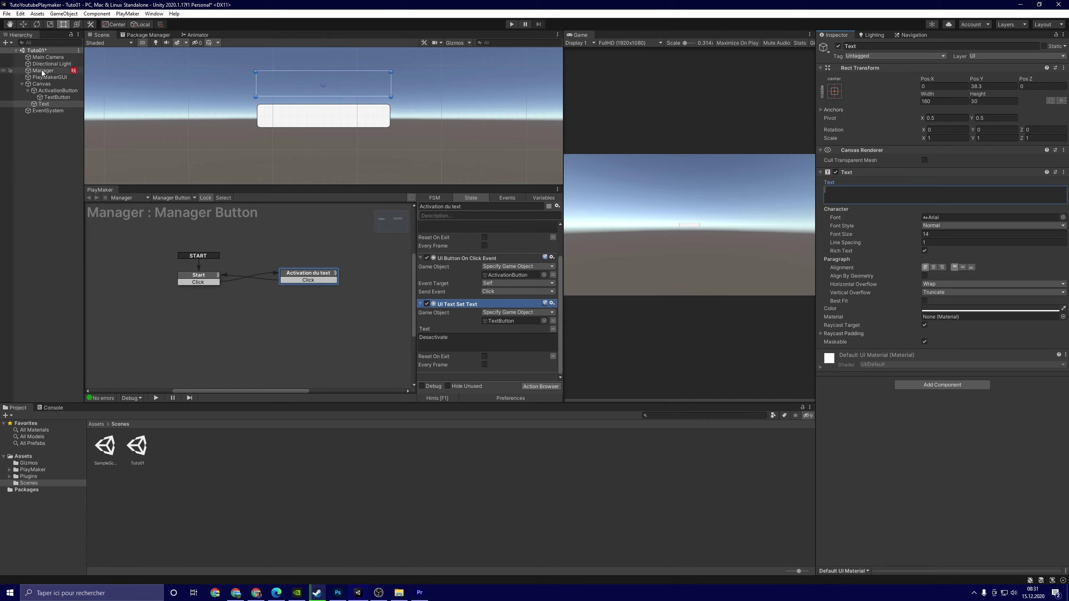
Target the Text object with the second UI Text Set Text action of Activation du text and set its text to "Hello World!".
left_click_drag(40, 104, 505, 321)
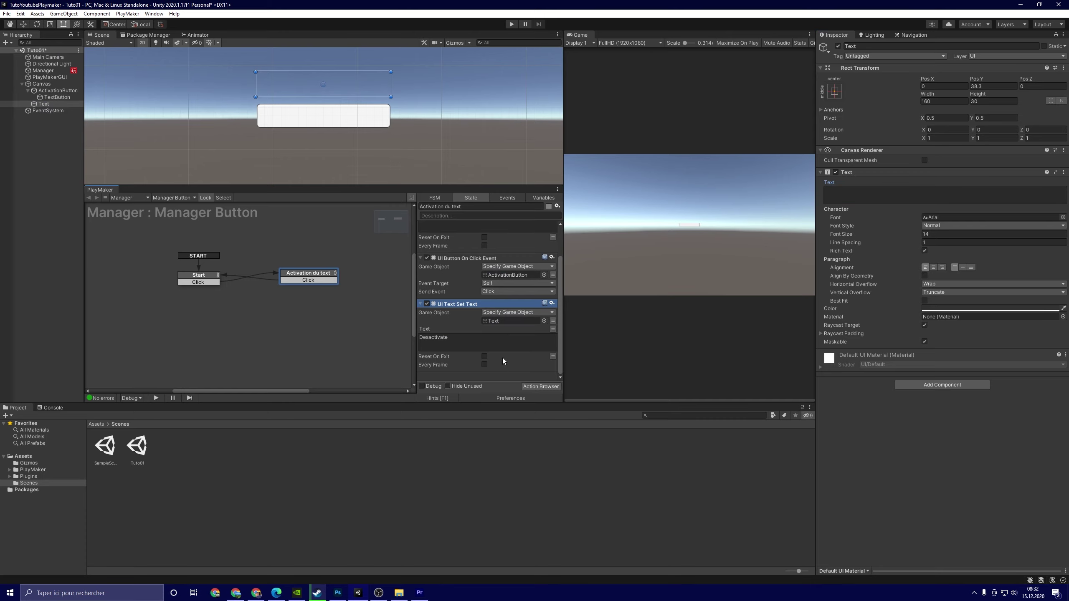
left_click(463, 343)
type("Hello World!")
Copy the Text object's UI Text Set Text action into the Start state and empty the copy's text.
left_click(455, 305)
left_click(202, 279)
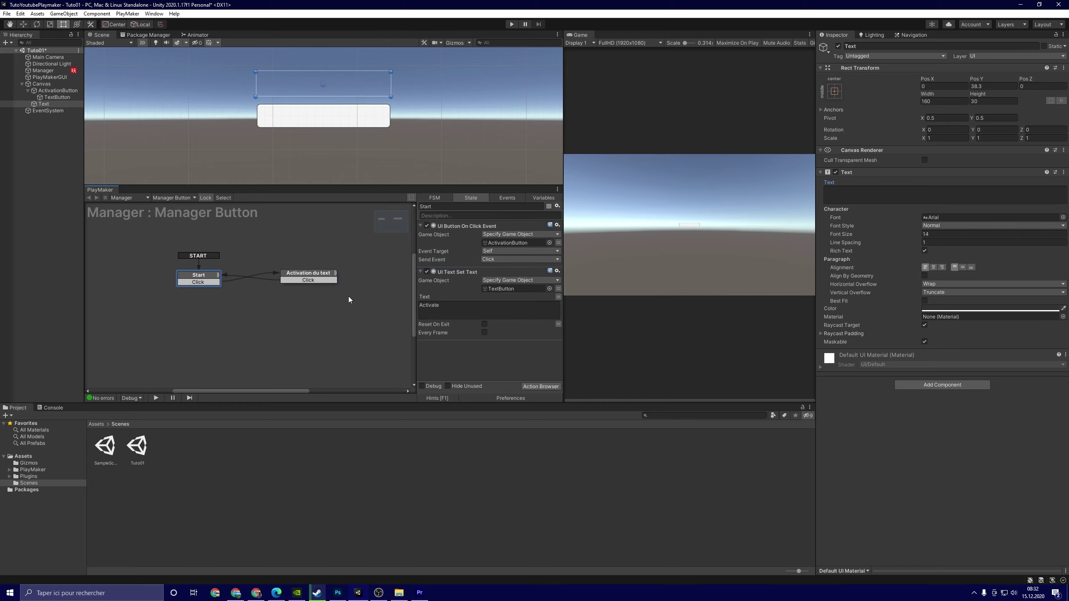
key("ctrl+v")
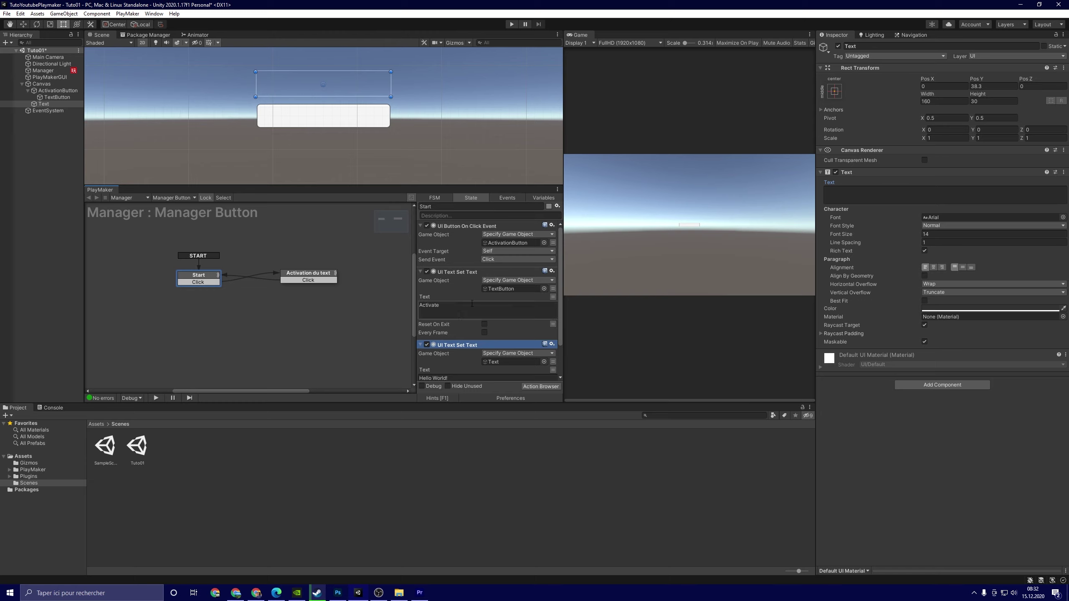
scroll(559, 293, "down", 2)
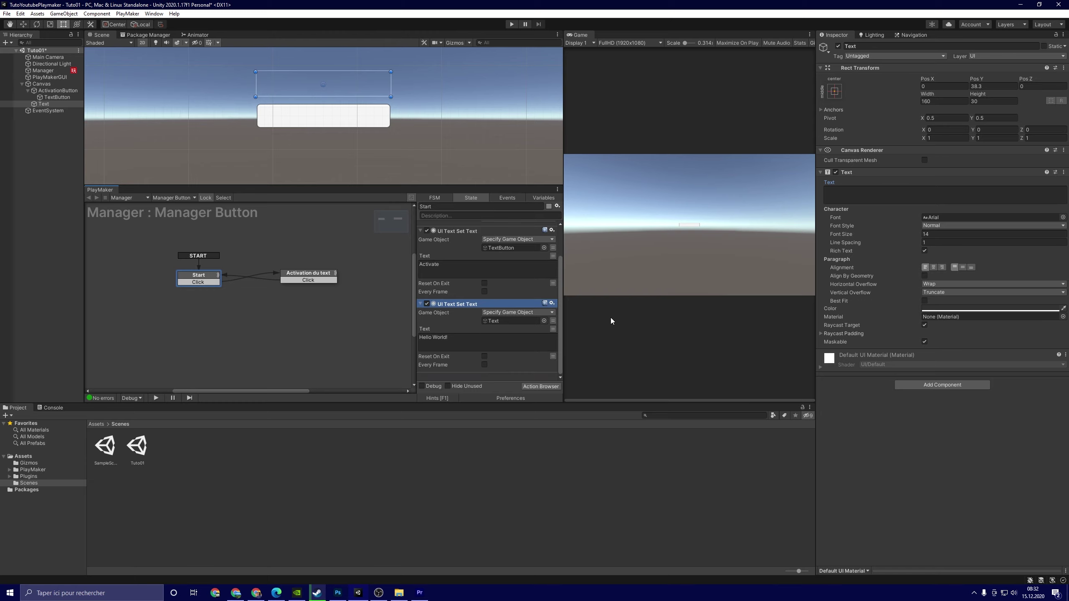
left_click(500, 341)
key("ctrl+a")
key("BackSpace")
Run the scene to test the button showing and clearing the Hello World! text, and stop play mode.
left_click(509, 27)
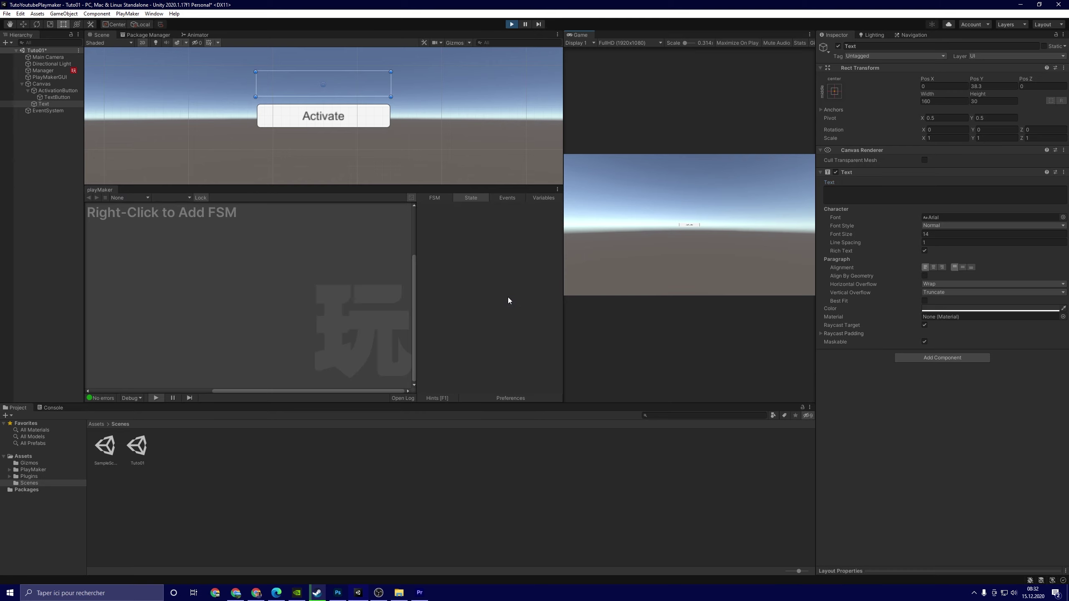
left_click(688, 226)
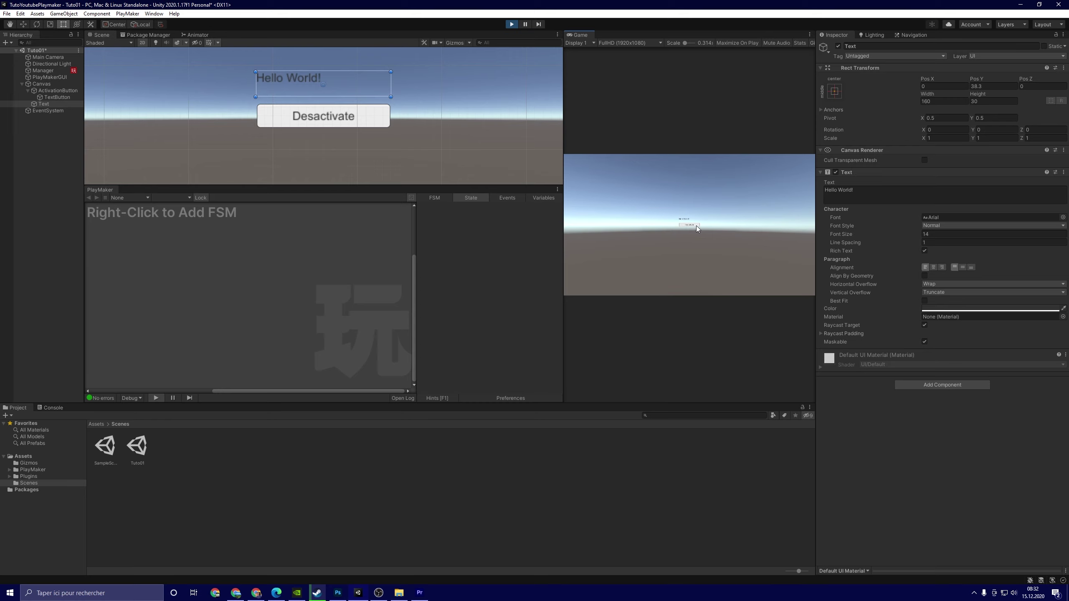
left_click(696, 226)
left_click(697, 226)
left_click(512, 23)
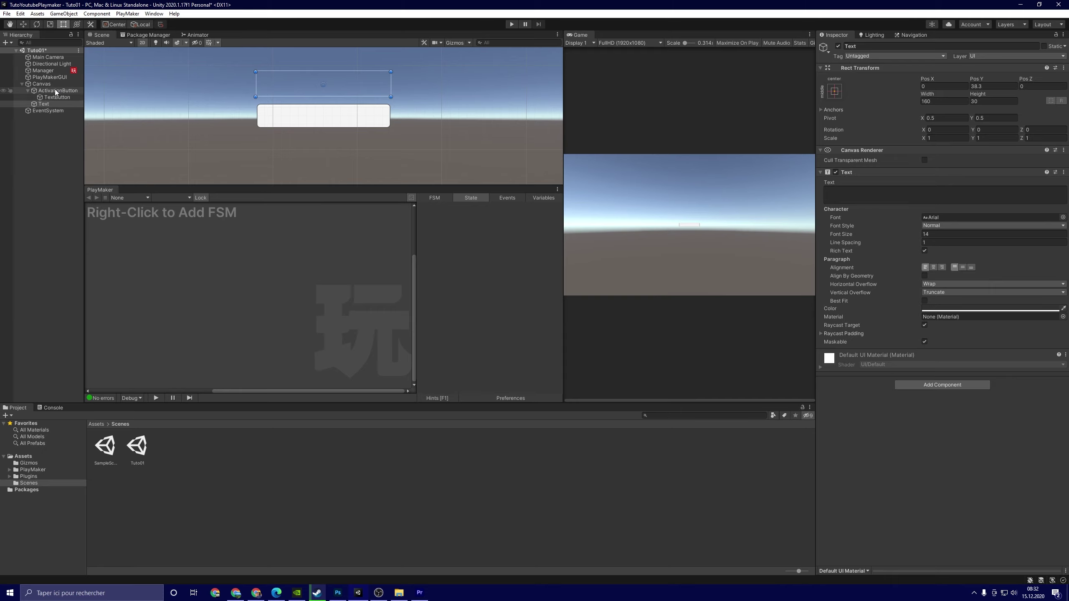
Disable the UI Text Set Text actions that target the Text object in both the Start and Activation du text states.
left_click(54, 70)
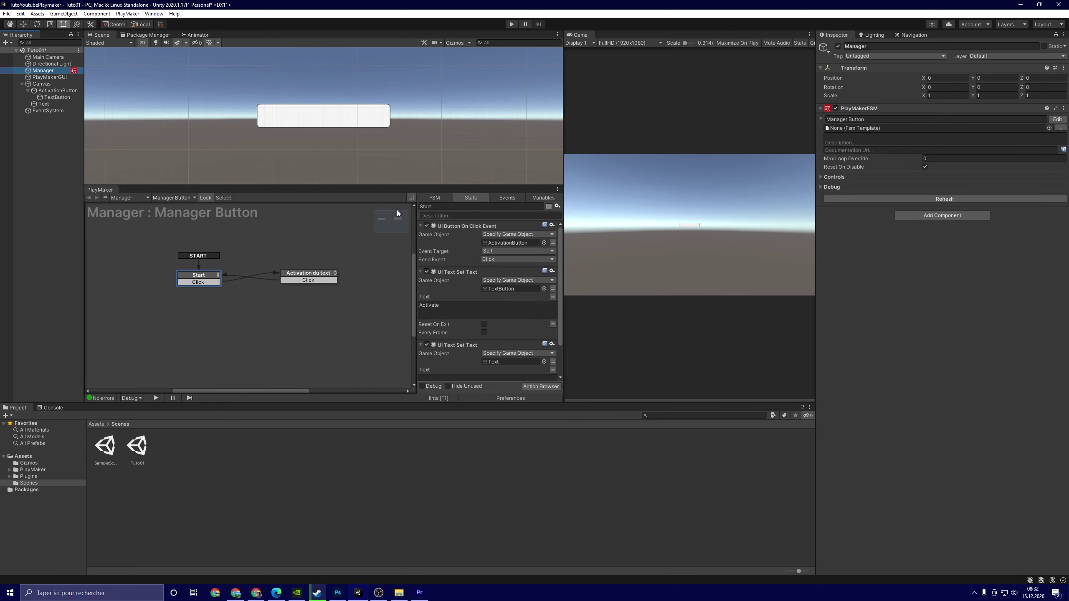
scroll(504, 258, "down", 3)
left_click(427, 303)
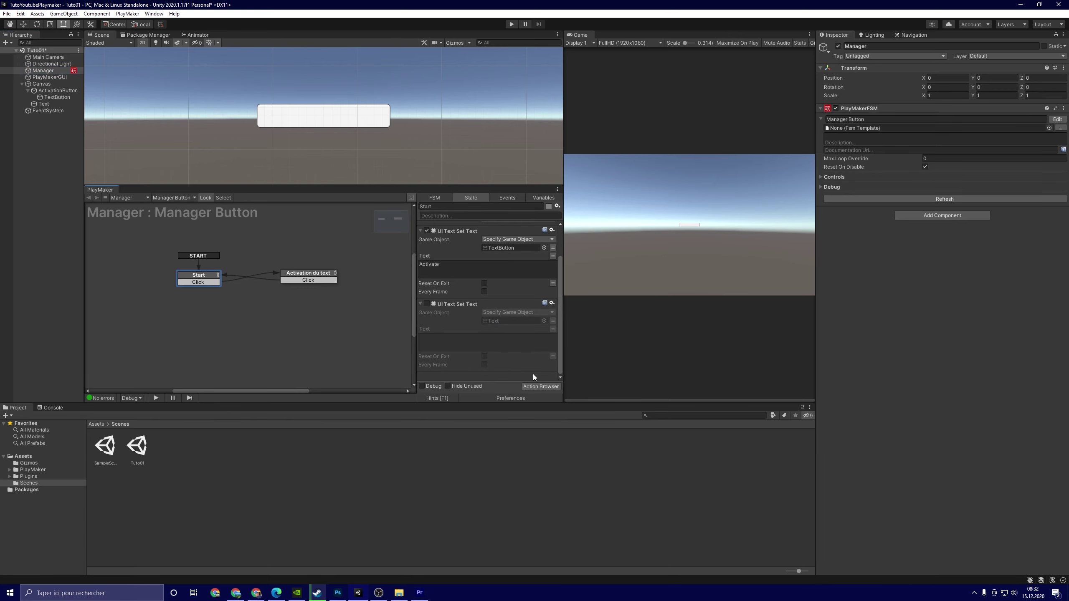
left_click(308, 276)
scroll(492, 302, "down", 3)
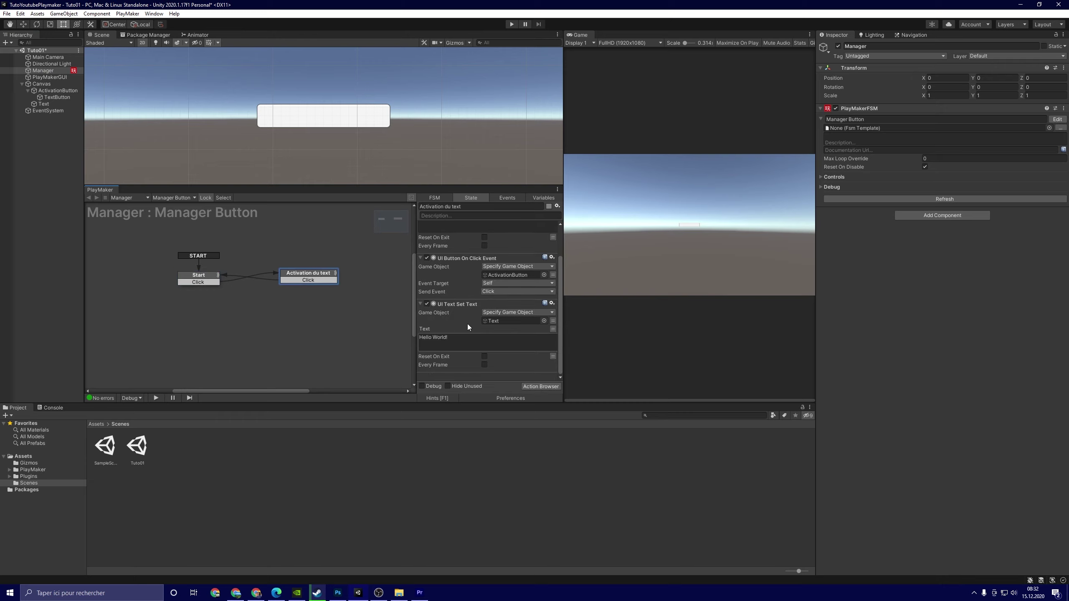
left_click(427, 303)
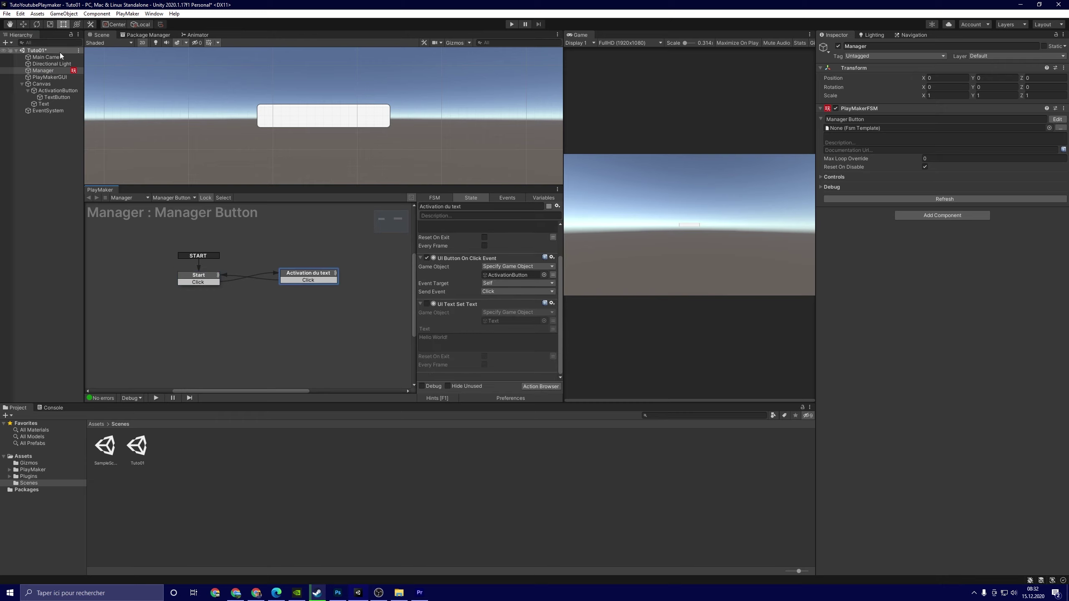
Delete the disabled UI Text Set Text actions from the Activation du text and Start states.
left_click(69, 105)
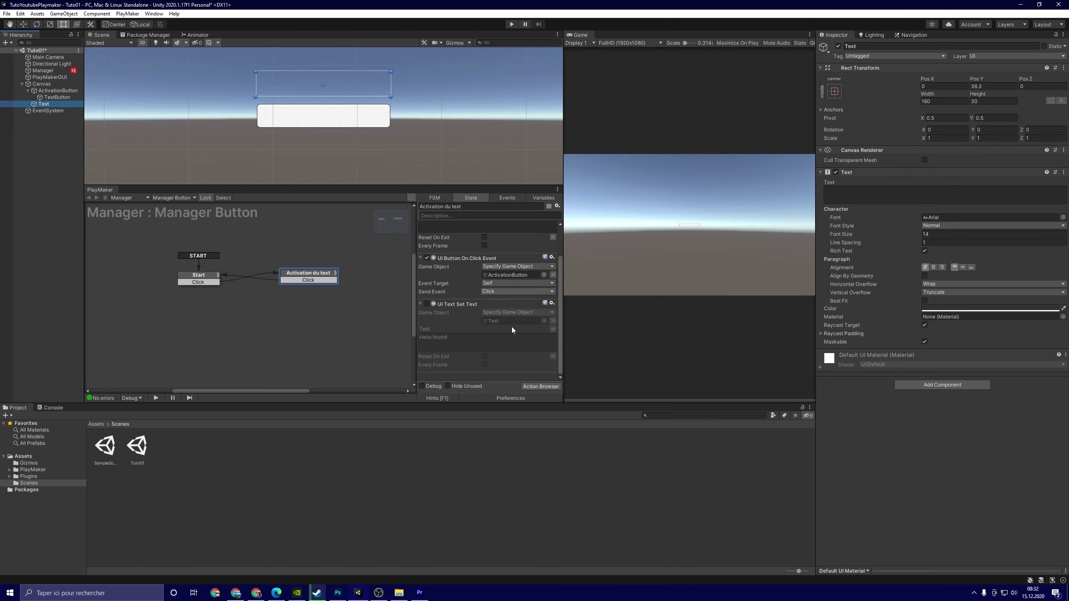
left_click(460, 307)
key("Delete")
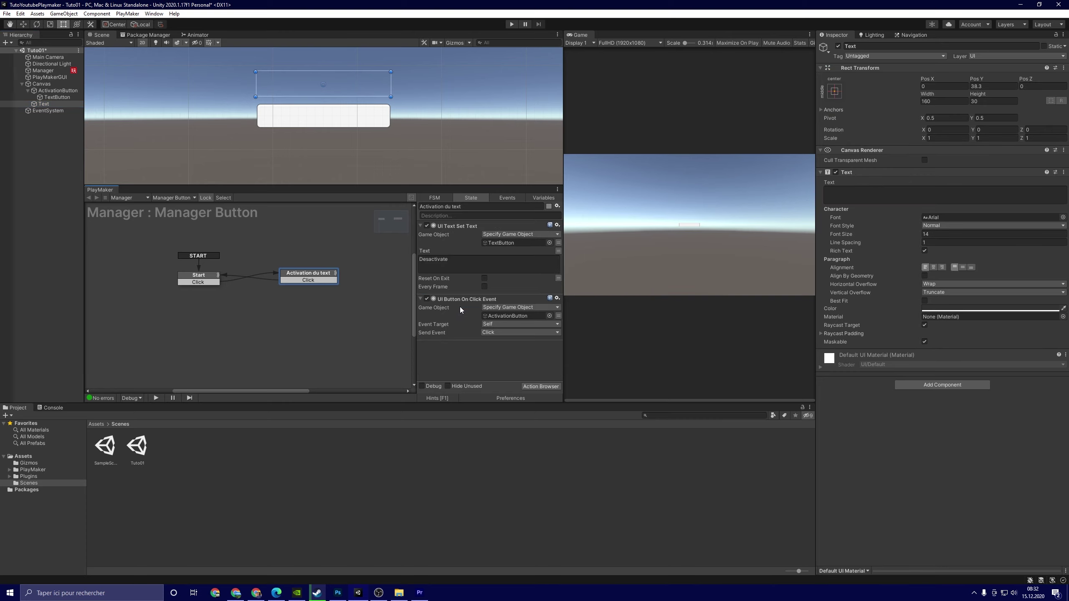
left_click(214, 279)
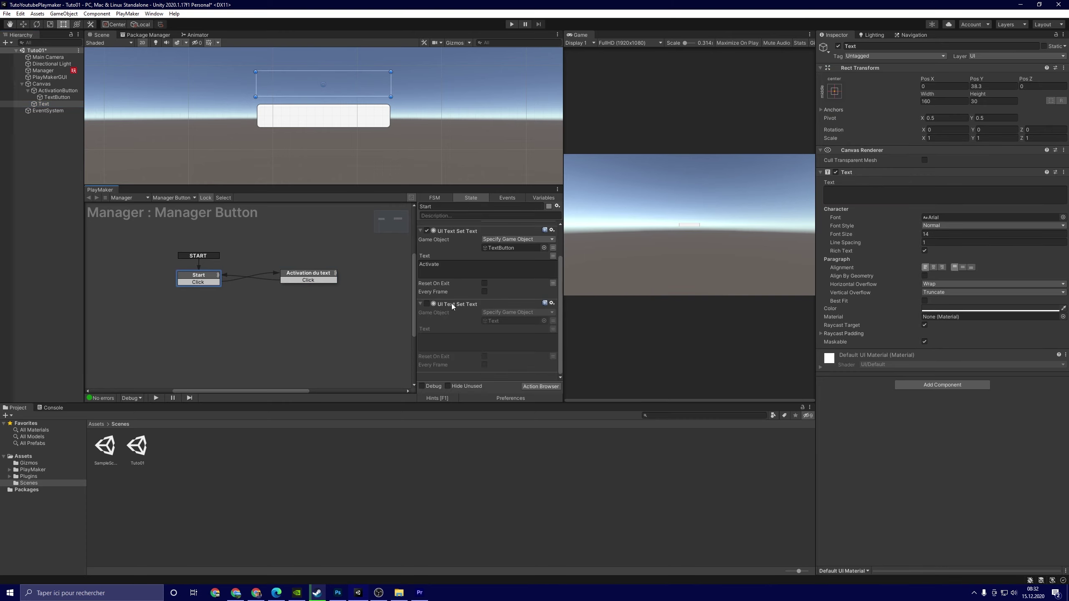
left_click(451, 304)
key("Delete")
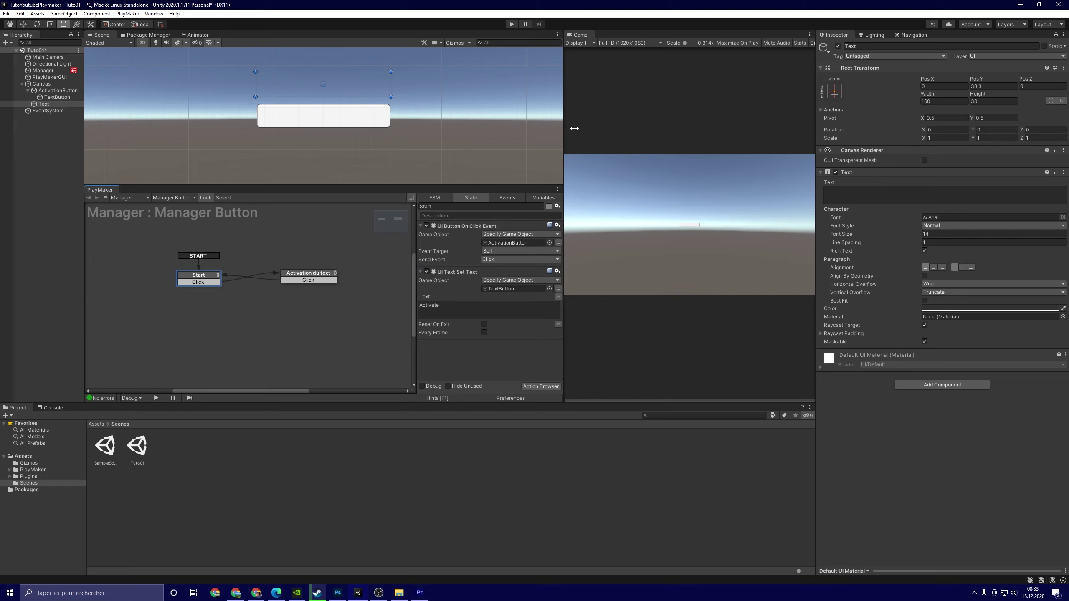
Set the content of the Text object's Text component to "Hello World".
left_click(867, 193)
type("H")
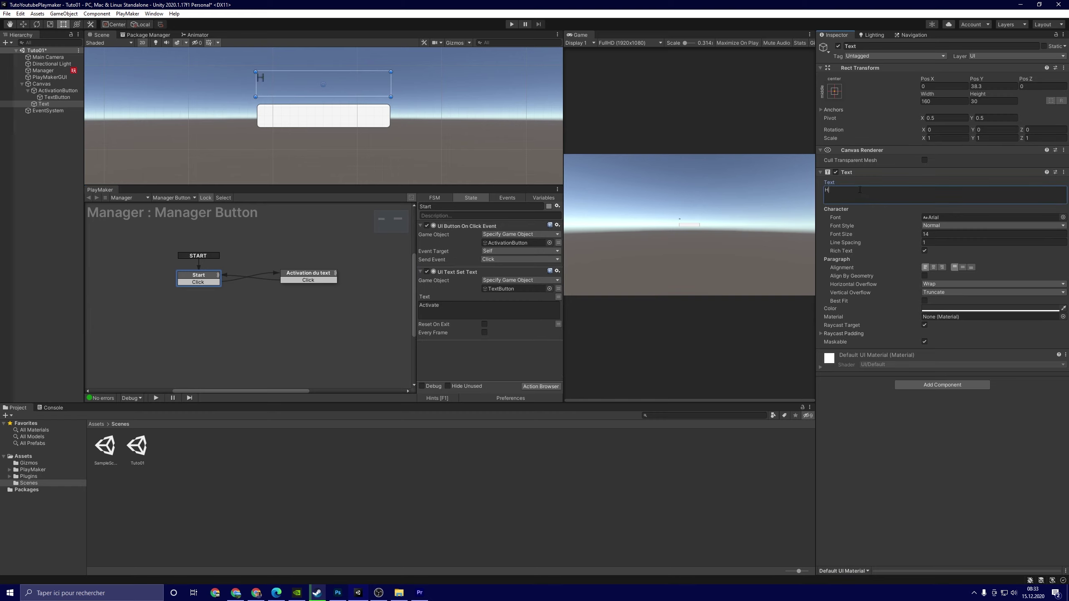
type("ello World")
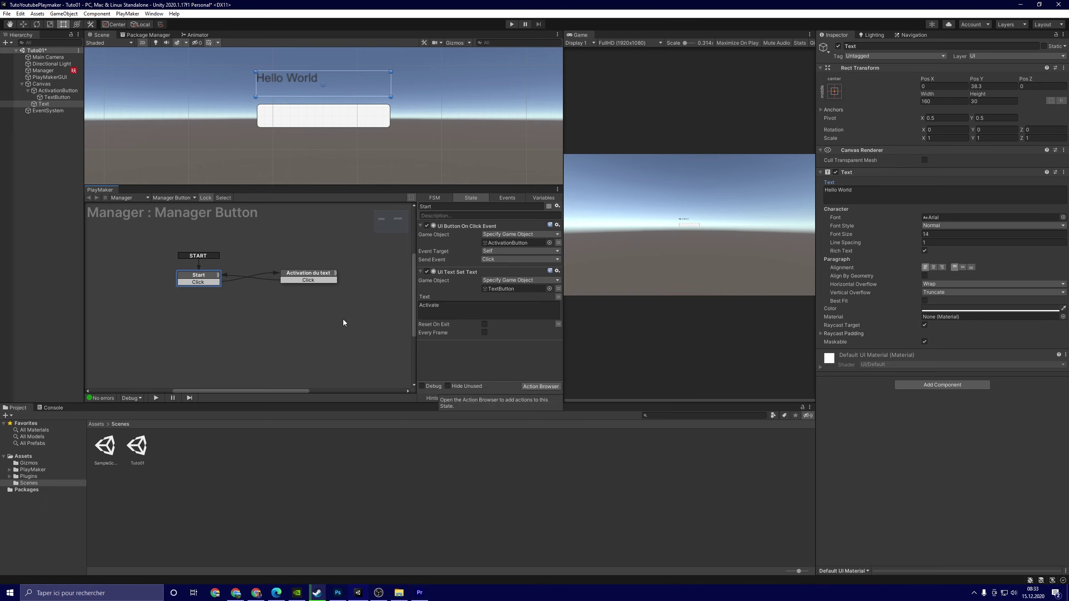
Add an Activate Game Object action to the Start state.
left_click(534, 386)
type("act")
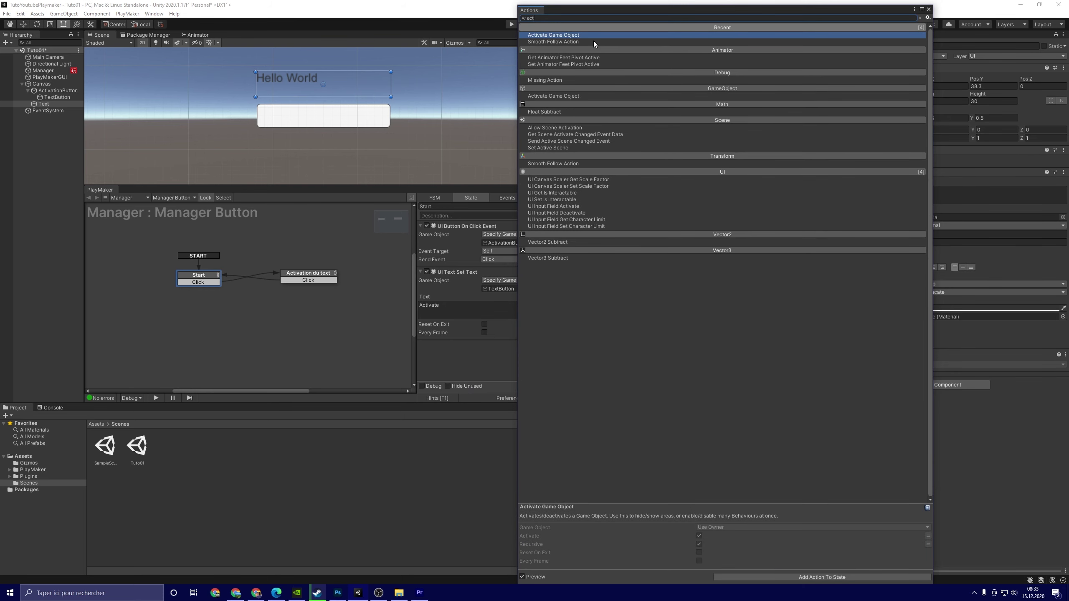
double_click(603, 36)
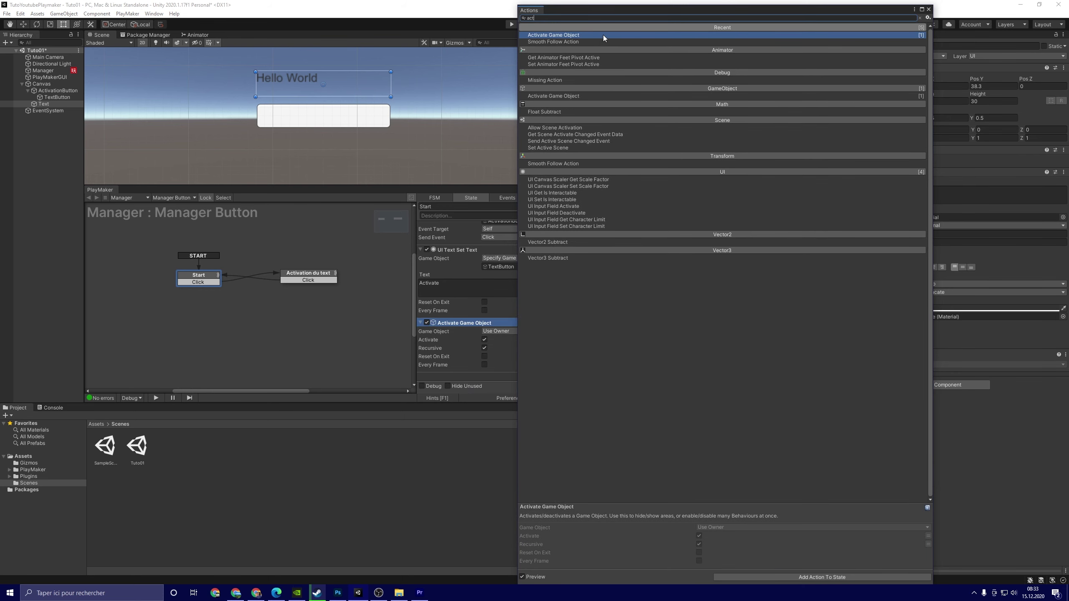
left_click(928, 9)
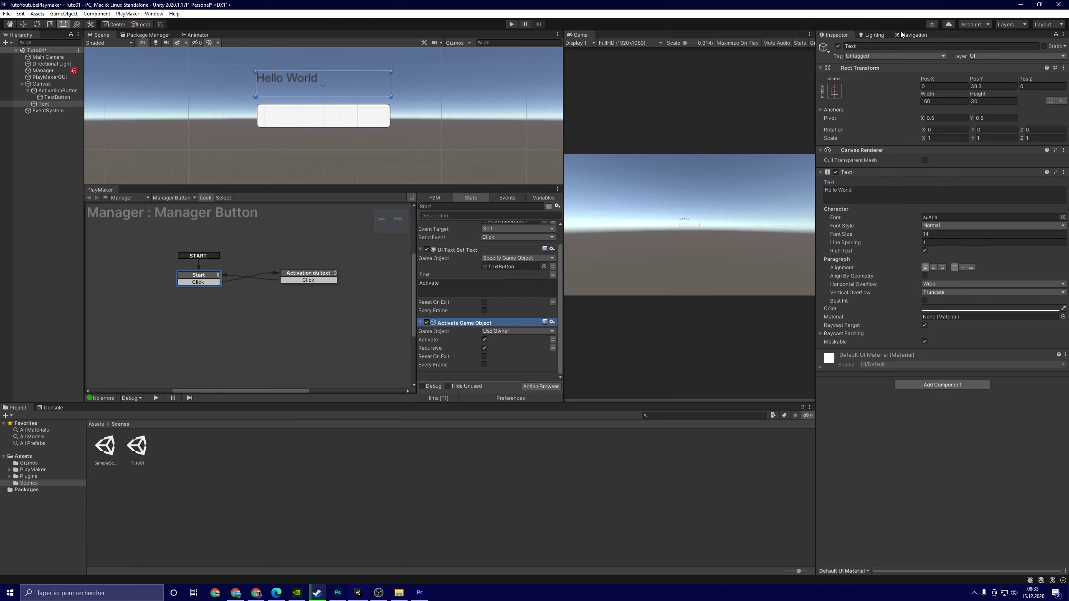
Turn off Activate and Recursive in the Start state's Activate Game Object action and specify Text as its game object.
left_click(484, 340)
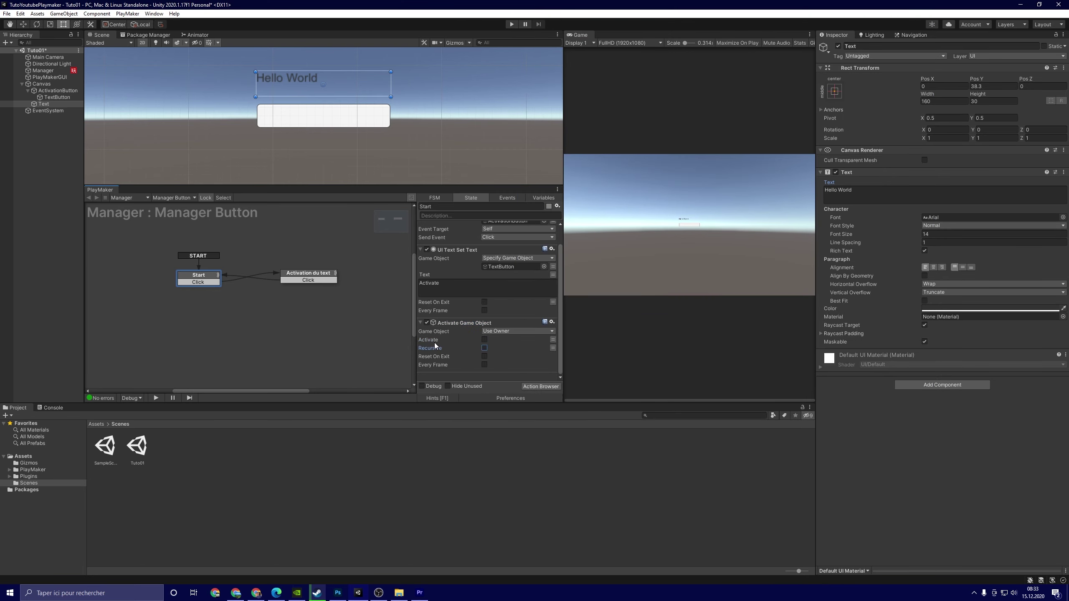
left_click(520, 331)
left_click(515, 349)
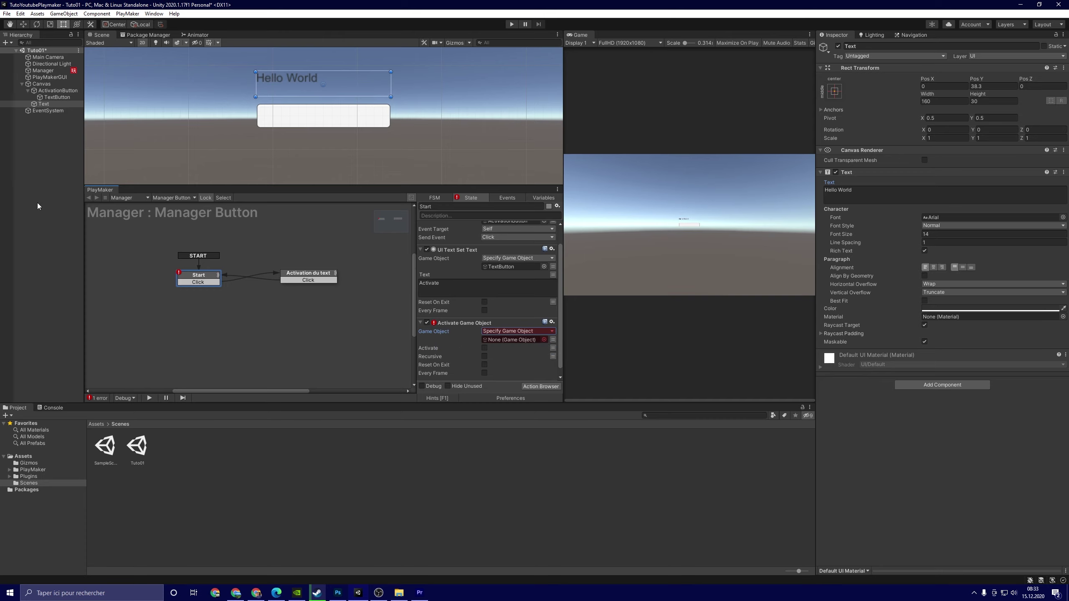
left_click_drag(44, 103, 501, 343)
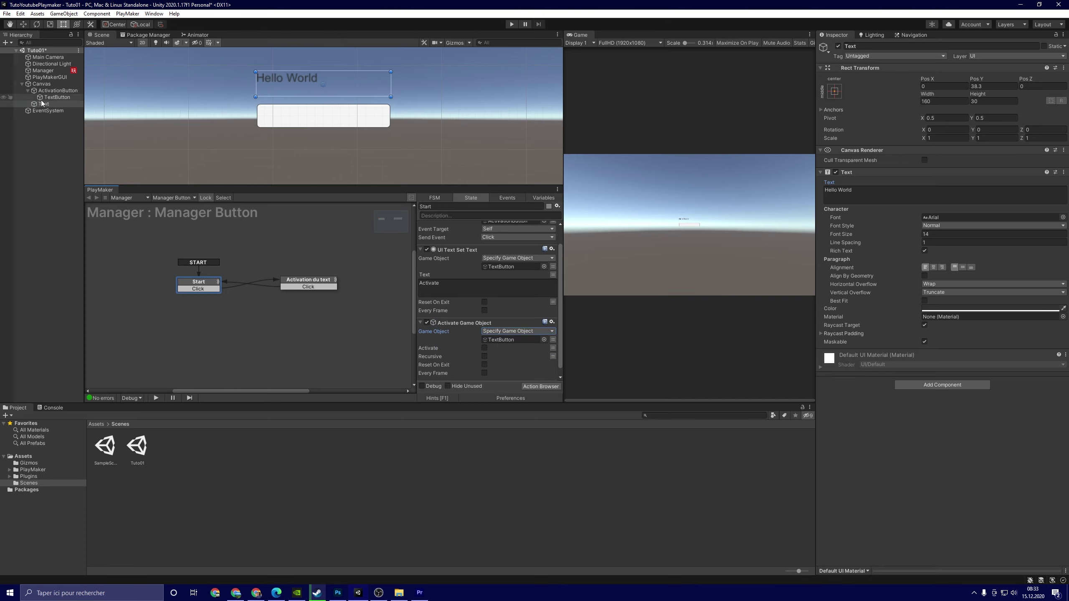
left_click_drag(44, 104, 506, 340)
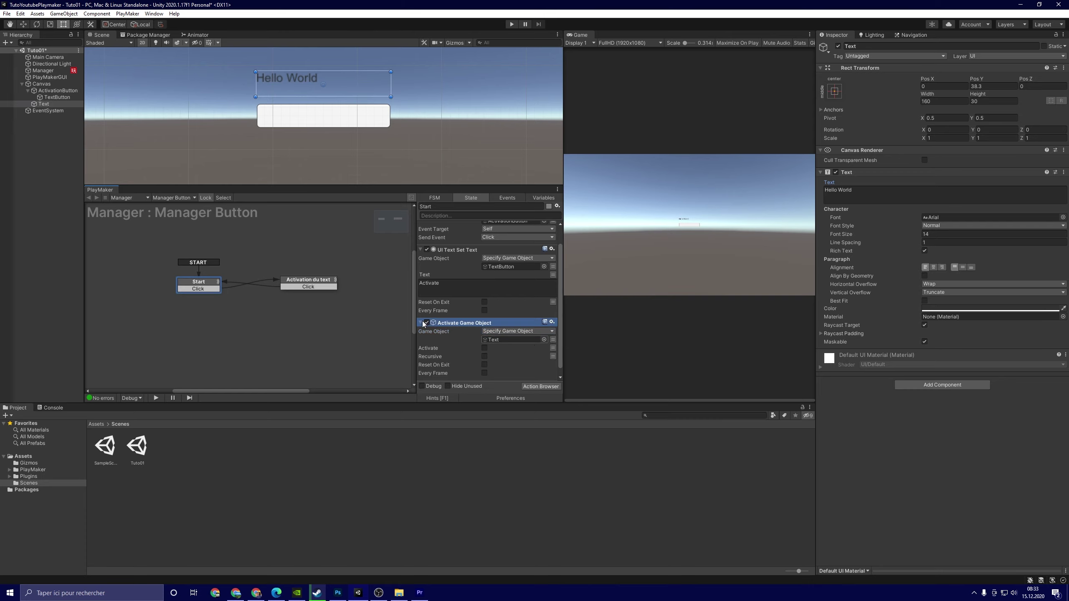
Copy the Activate Game Object action into the Activation du text state and turn on Activate in the copy.
left_click(316, 285)
key("ctrl+v")
scroll(510, 305, "down", 2)
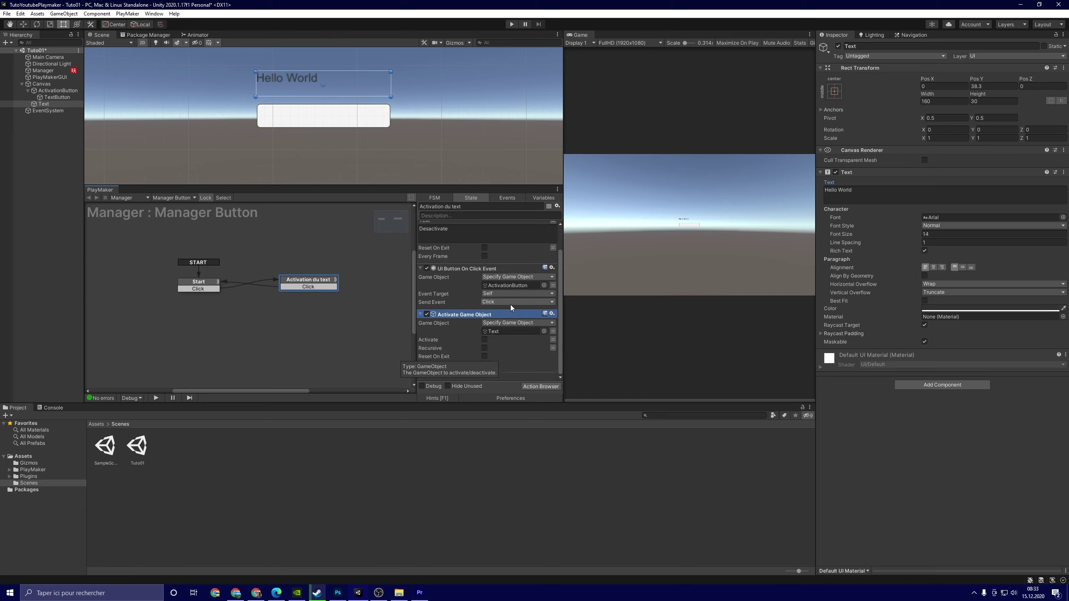
scroll(506, 312, "up", 1)
scroll(491, 353, "down", 1)
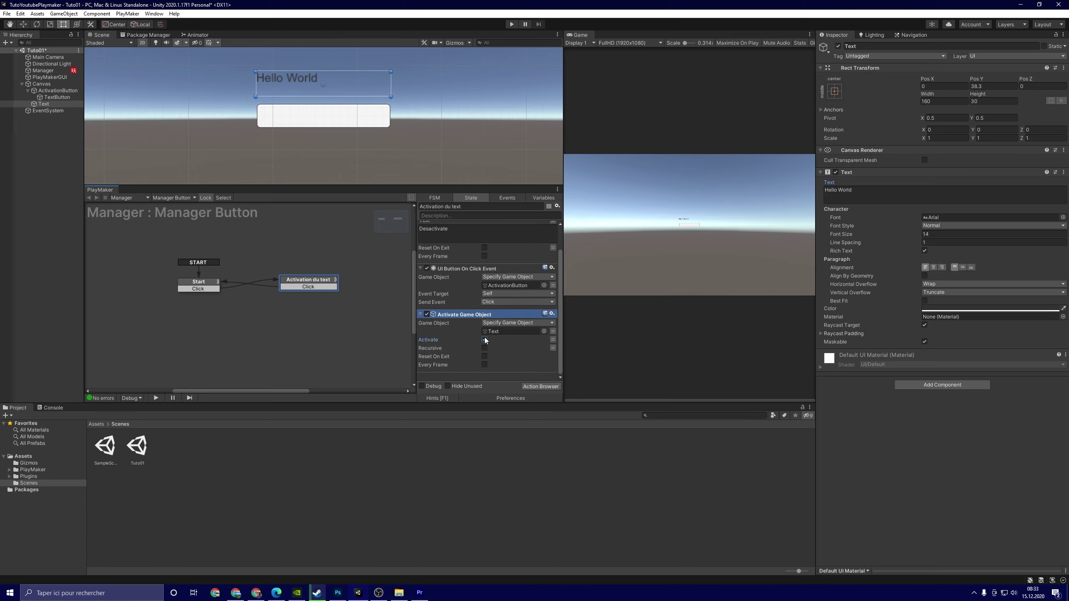
Run the scene to test the button activating and deactivating the Hello World text, and stop play mode.
left_click(513, 27)
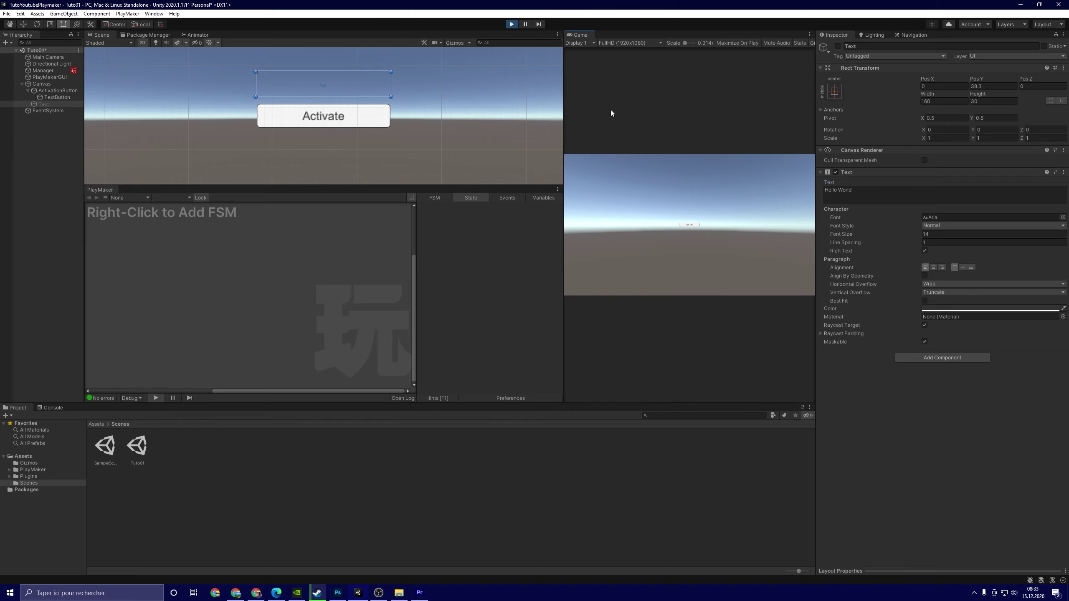
left_click(689, 227)
left_click(689, 227)
left_click(689, 227)
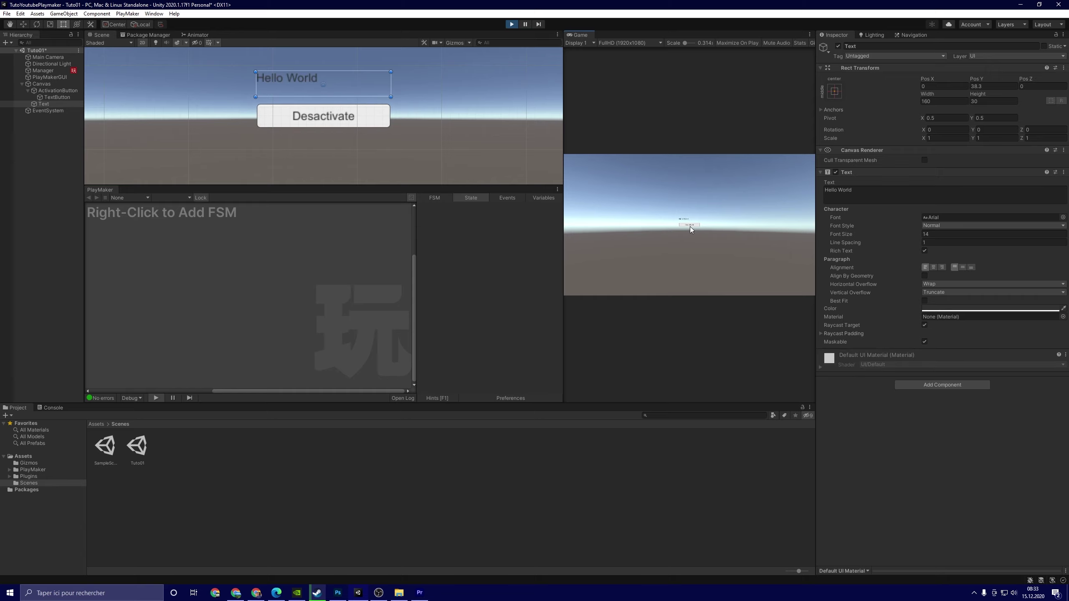
left_click(689, 227)
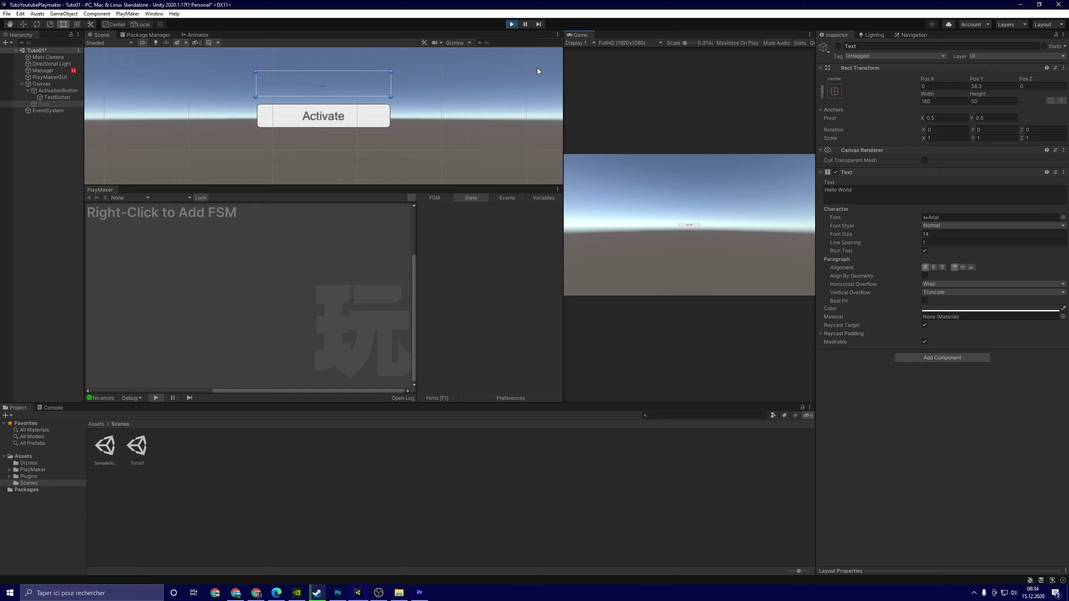
left_click(511, 24)
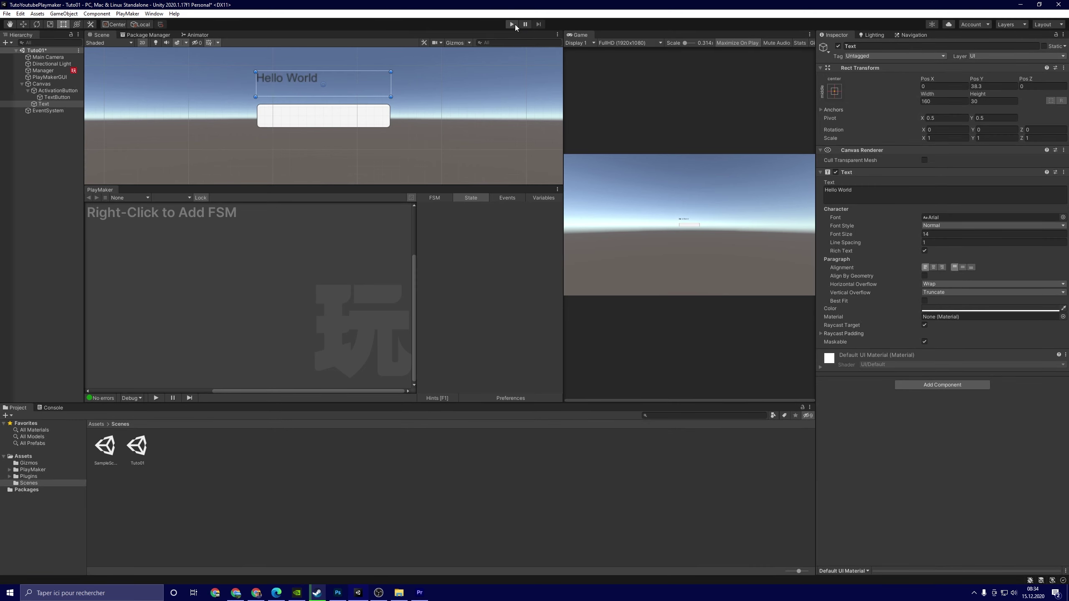
Run the scene with Maximize On Play enabled, toggle the button several times, and stop play mode.
left_click(513, 24)
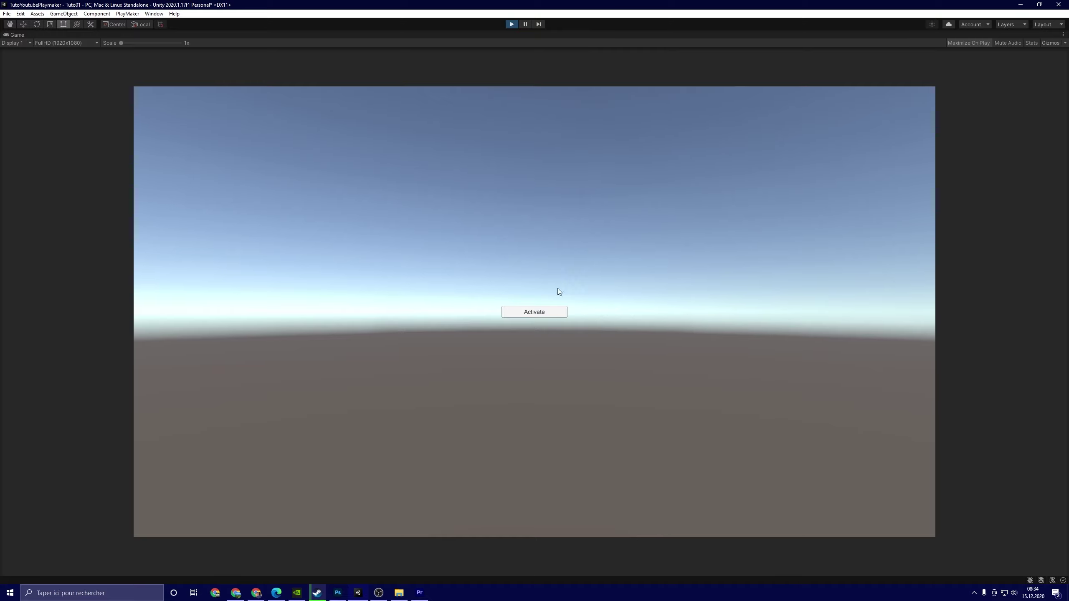
left_click(545, 312)
left_click(551, 312)
left_click(551, 313)
left_click(551, 312)
left_click(512, 24)
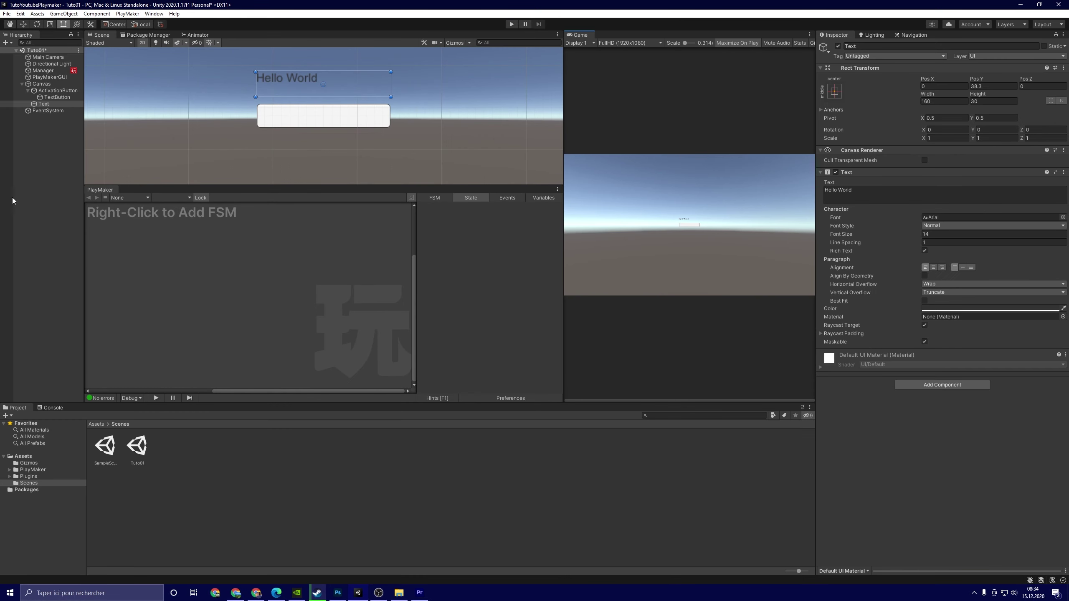
Run the scene with Manager's FSM displayed, toggle the button to follow the active state, and stop play mode.
left_click(43, 70)
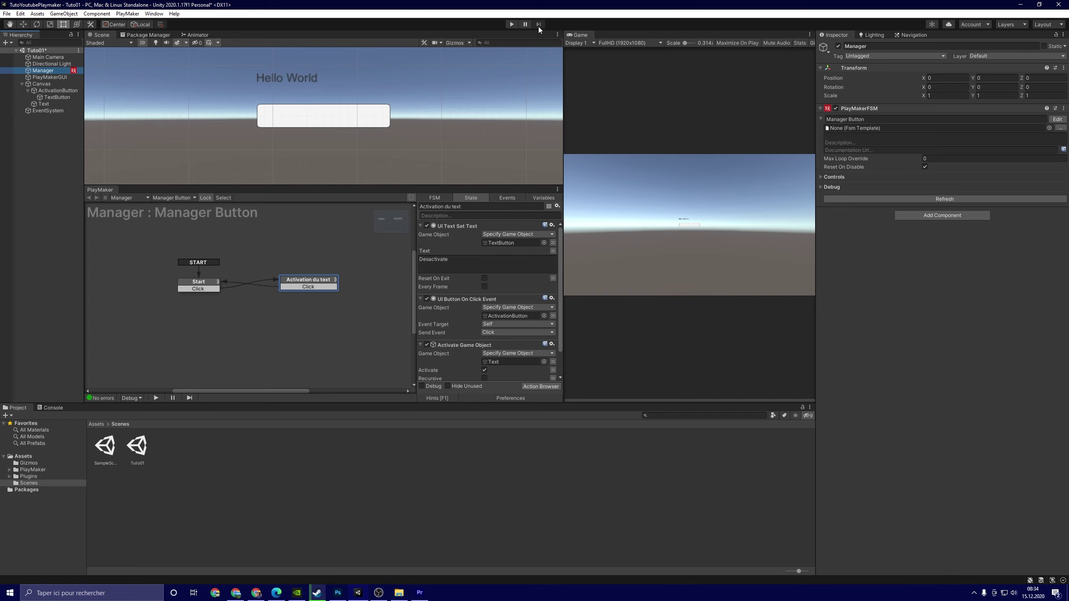
left_click(514, 26)
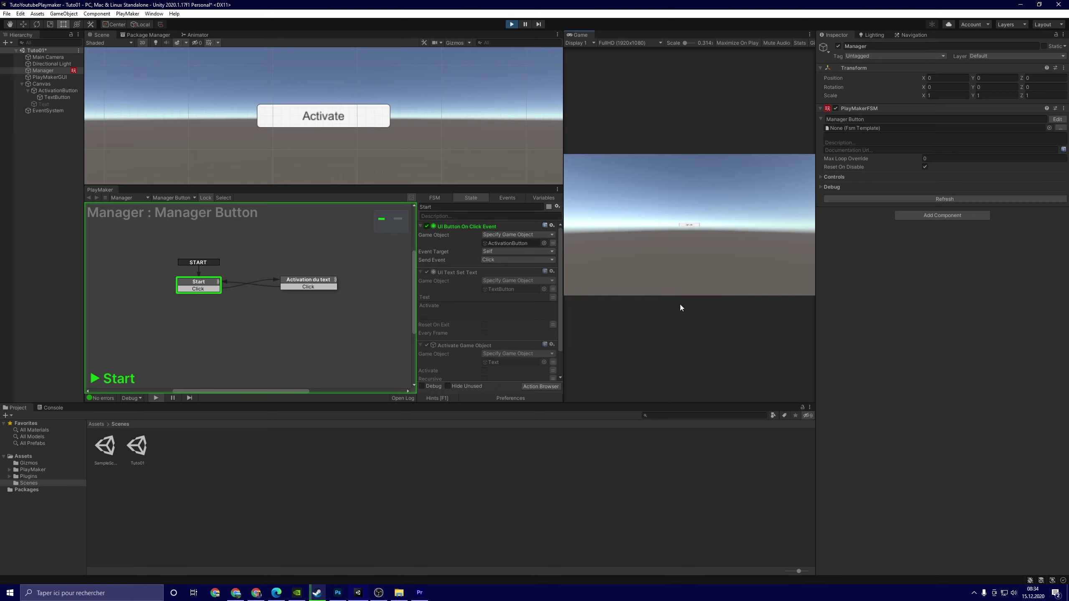
left_click(690, 226)
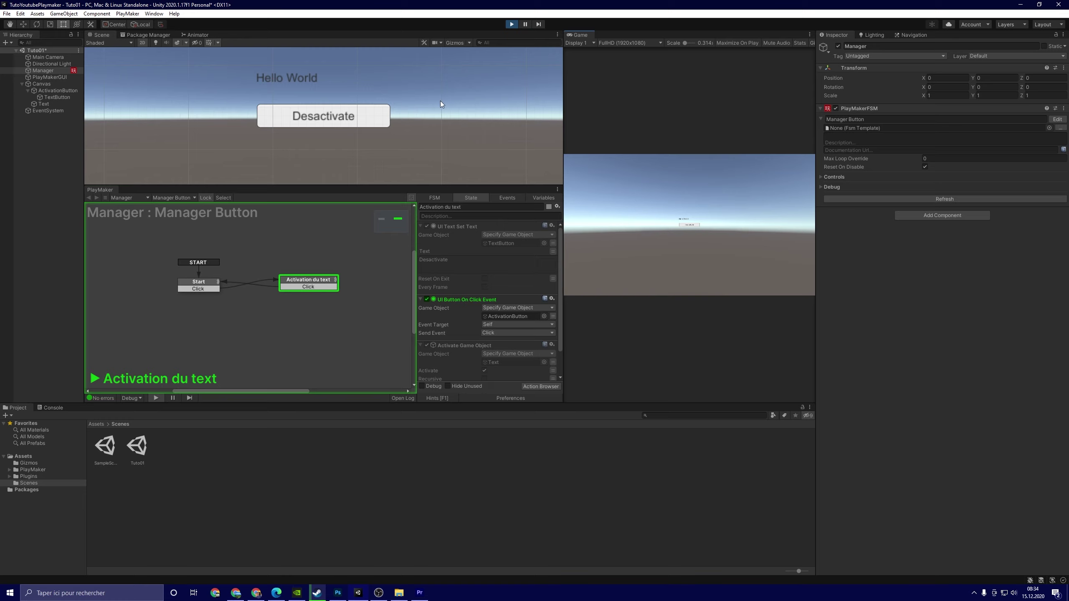
left_click(689, 224)
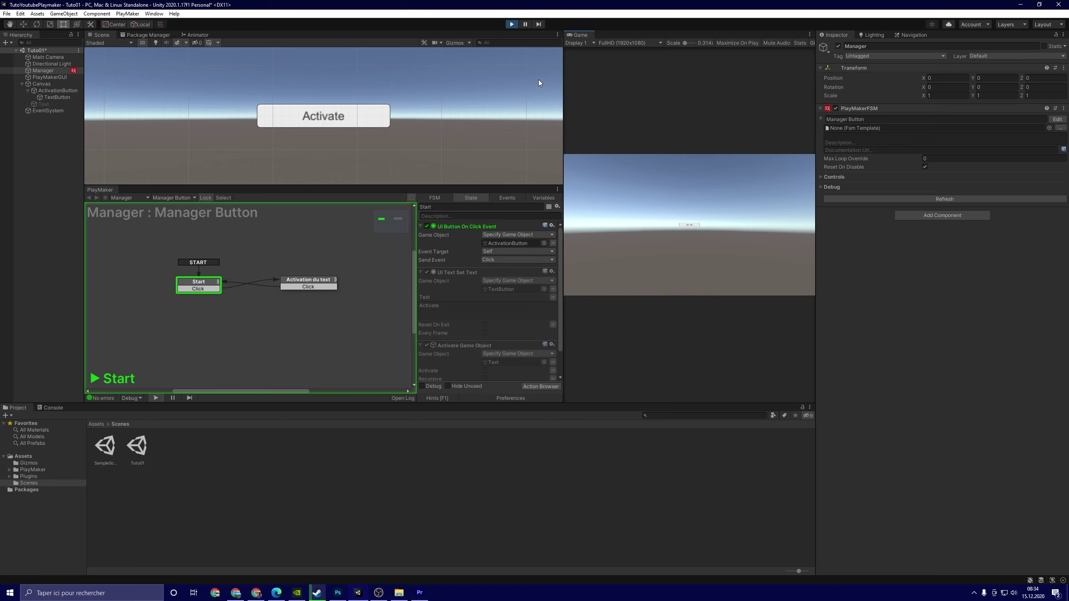
left_click(512, 24)
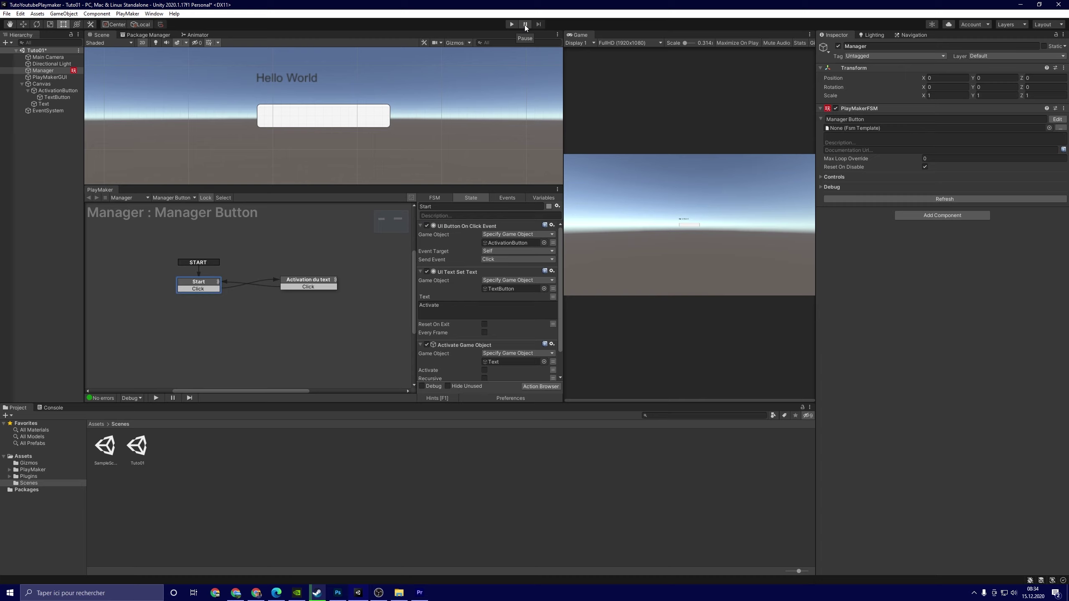